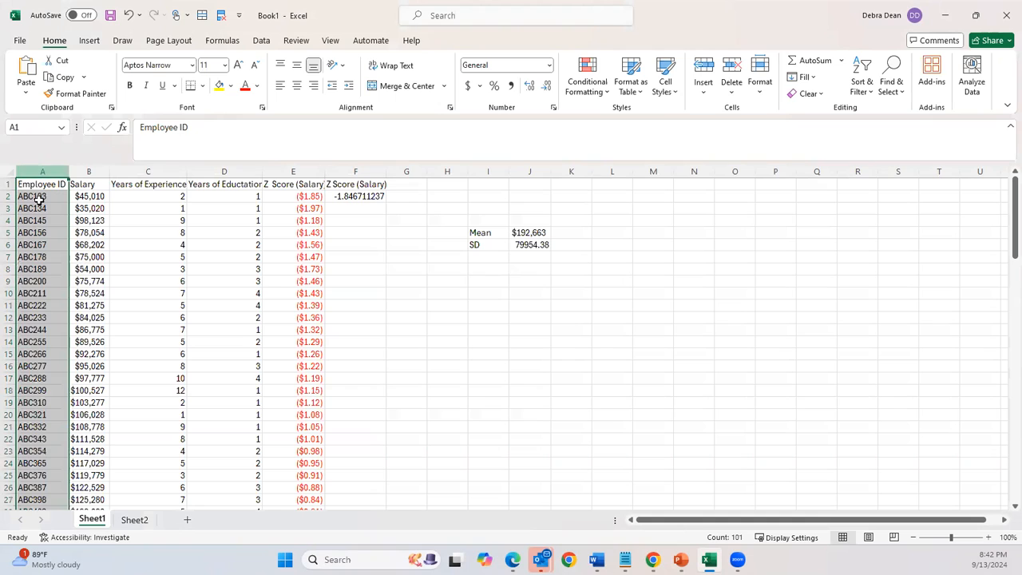
AutoFit the widths of the Salary column (B) and the Years of Eductation column (D).
left_click(44, 209)
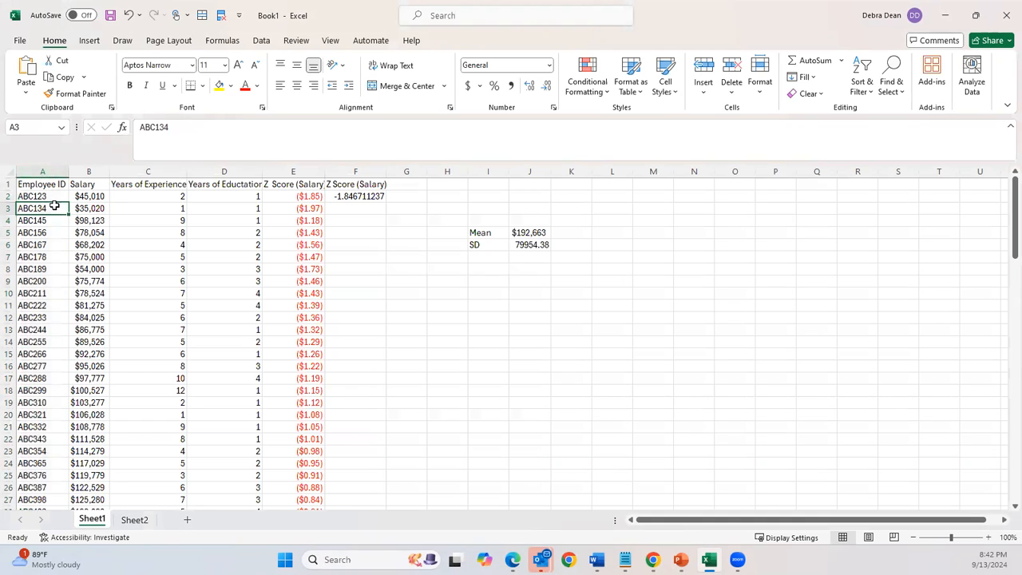
double_click(106, 175)
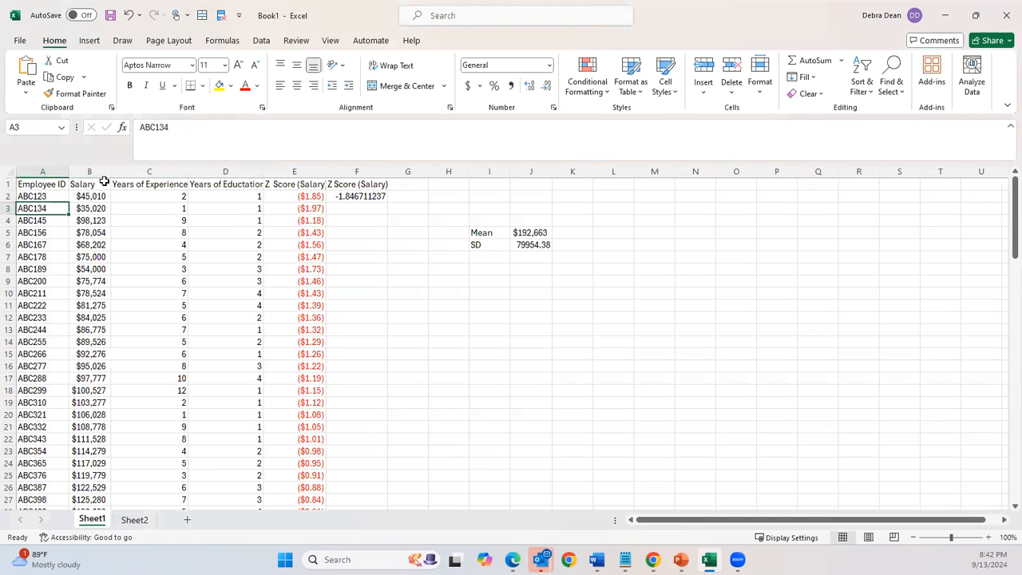
left_click(152, 171)
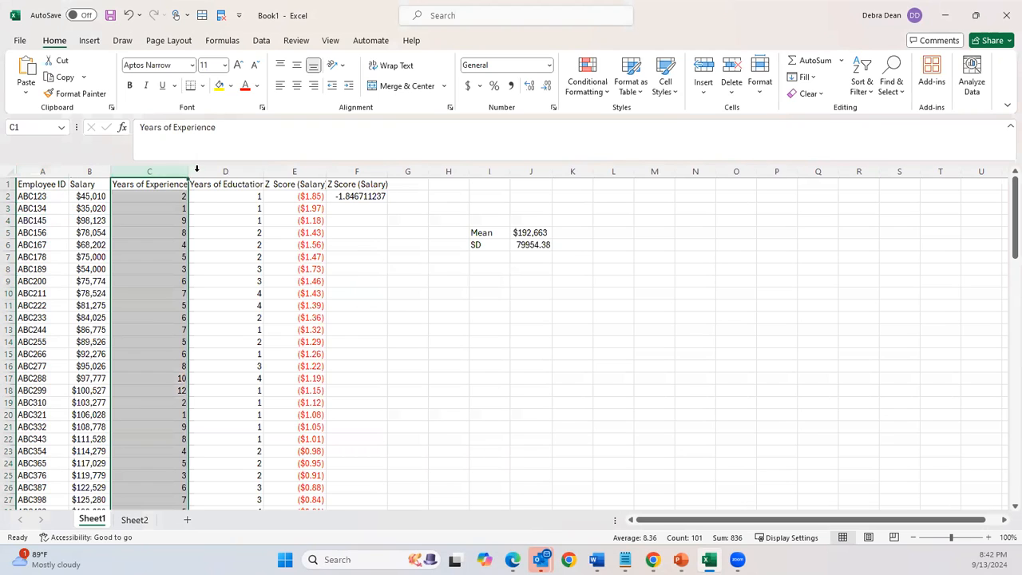
left_click(226, 171)
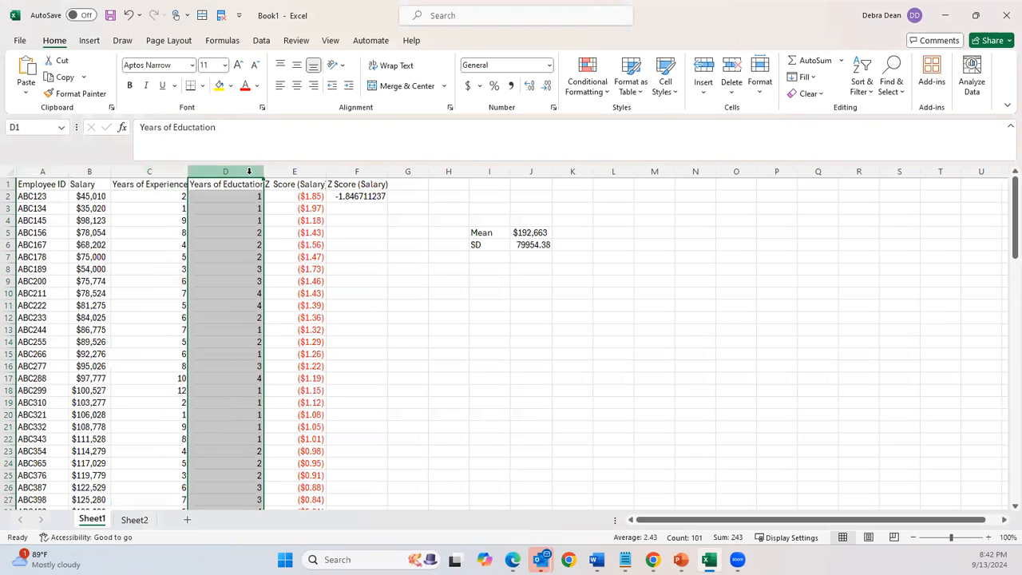
double_click(266, 171)
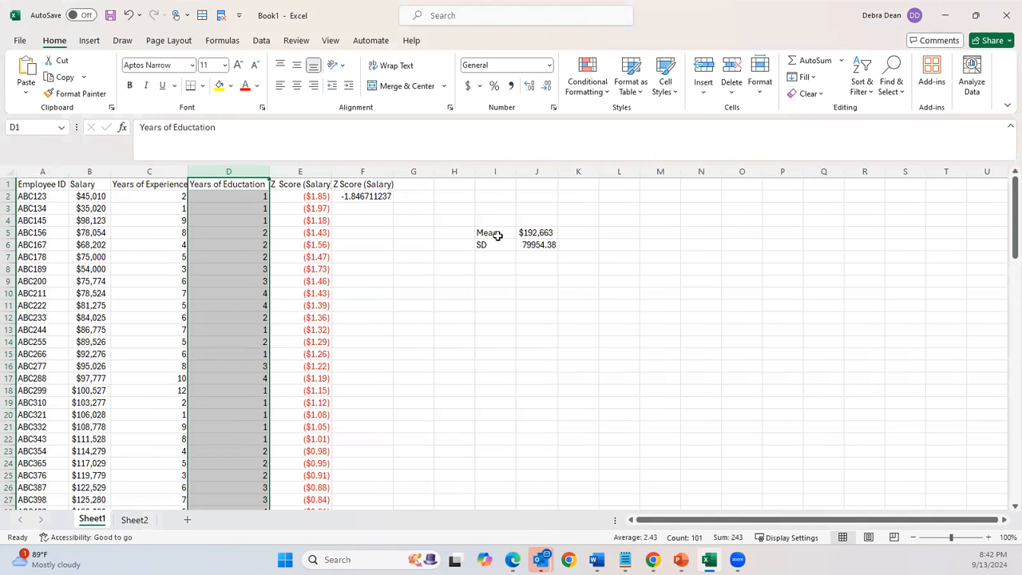
Examine the formula behind the salary mean in J5 and the range it references.
left_click(537, 237)
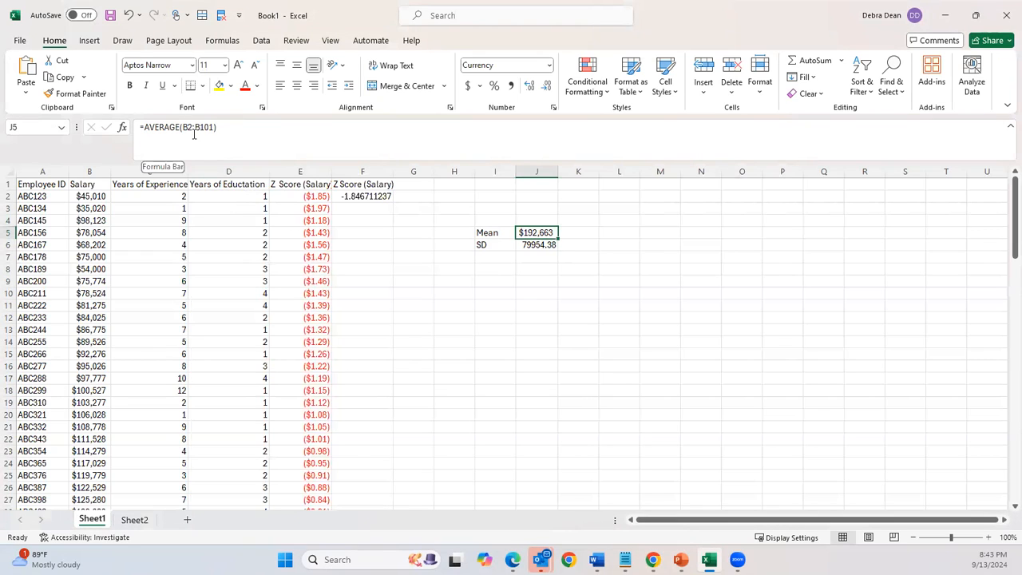
double_click(529, 233)
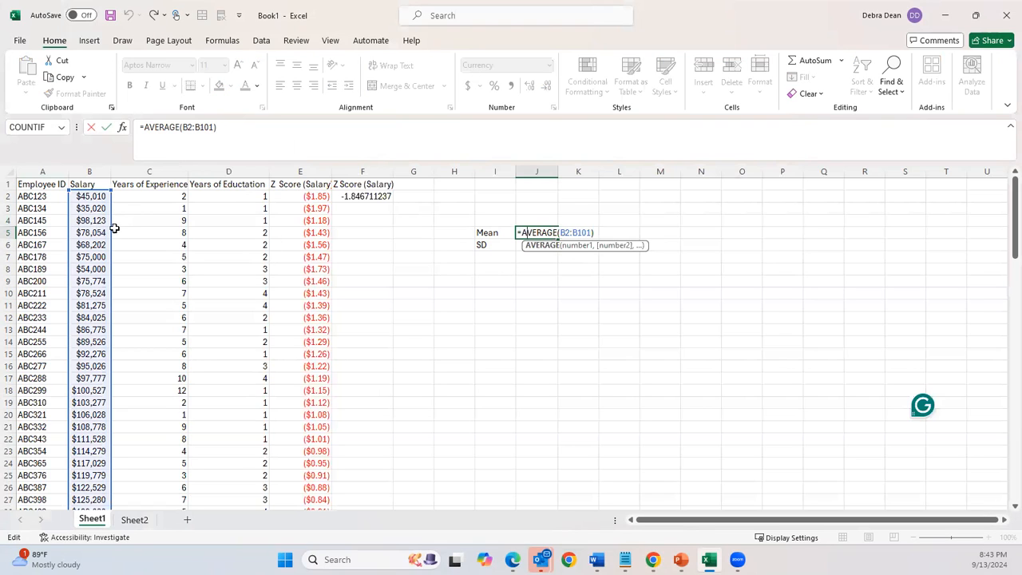
key("Escape")
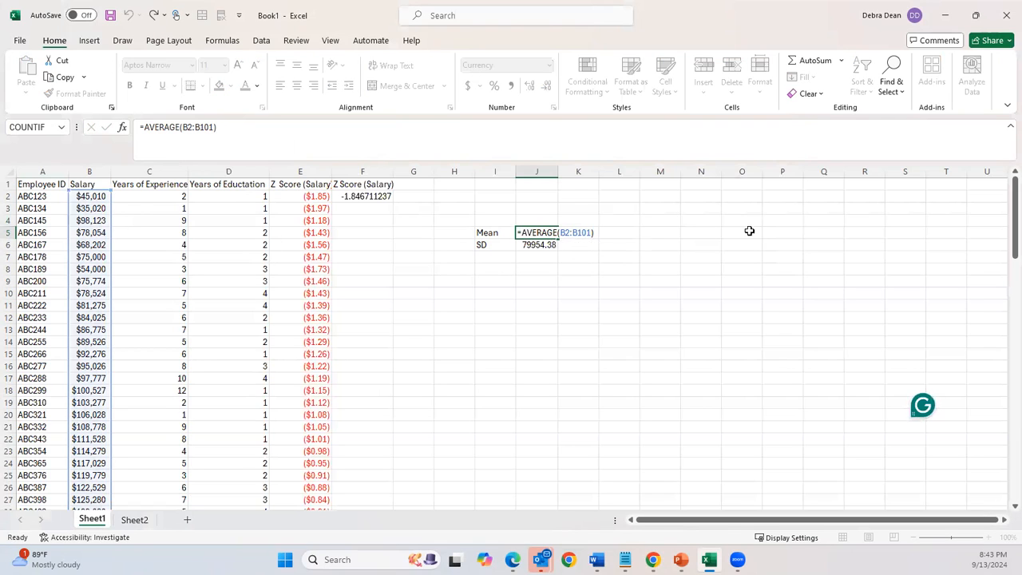
left_click(749, 231)
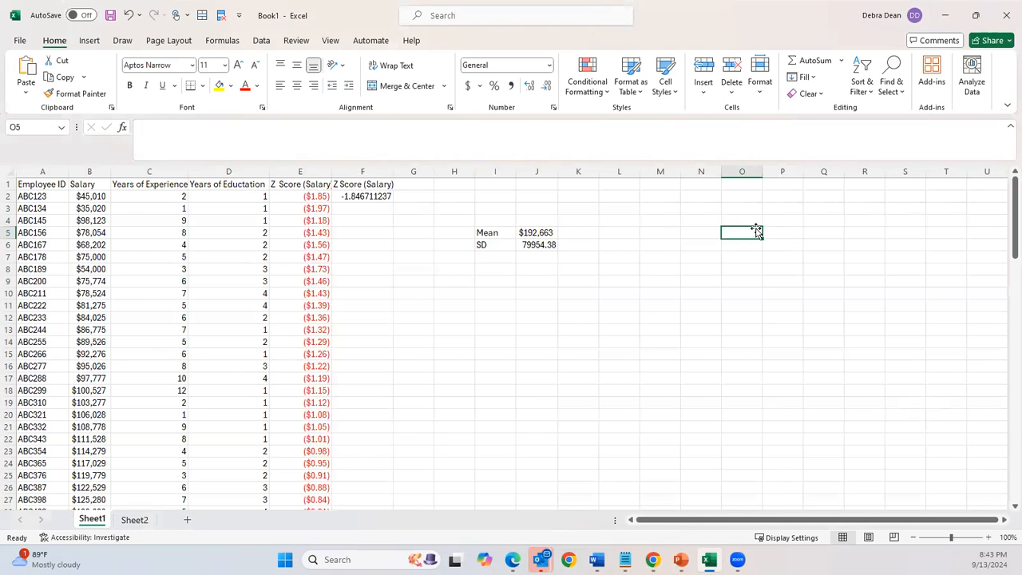
Add the heading Salary in I4 above the existing statistics and the heading Years of Experience in L4.
left_click(487, 222)
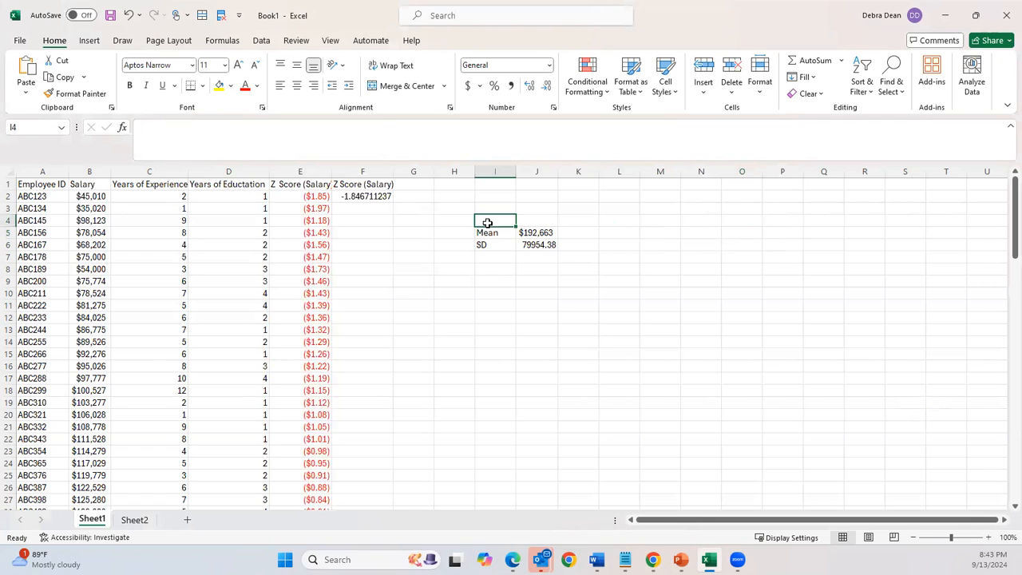
type("Salary")
key("Tab")
key("Tab")
key("Tab")
type("Years of Exp")
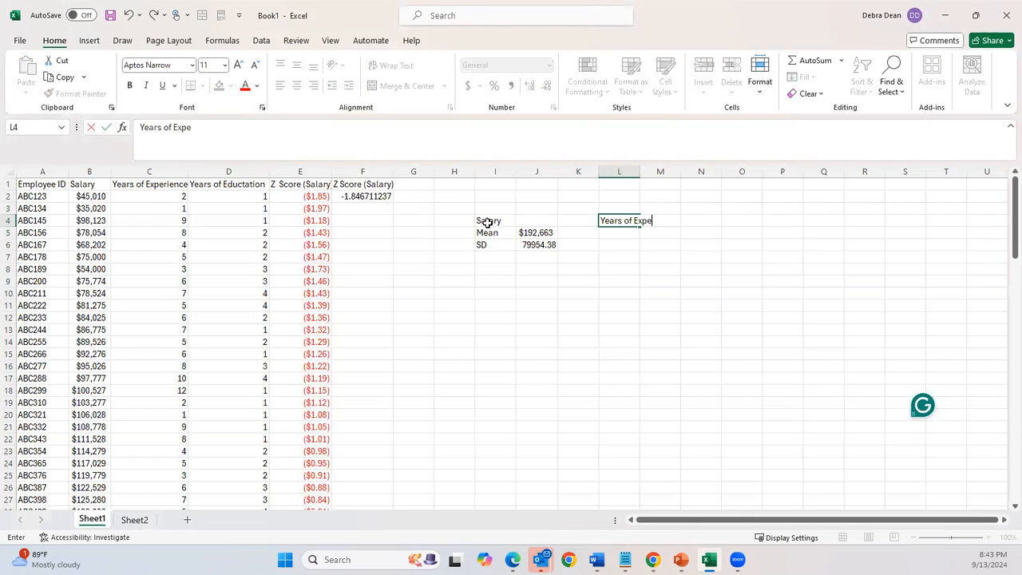
type("erience")
key("Return")
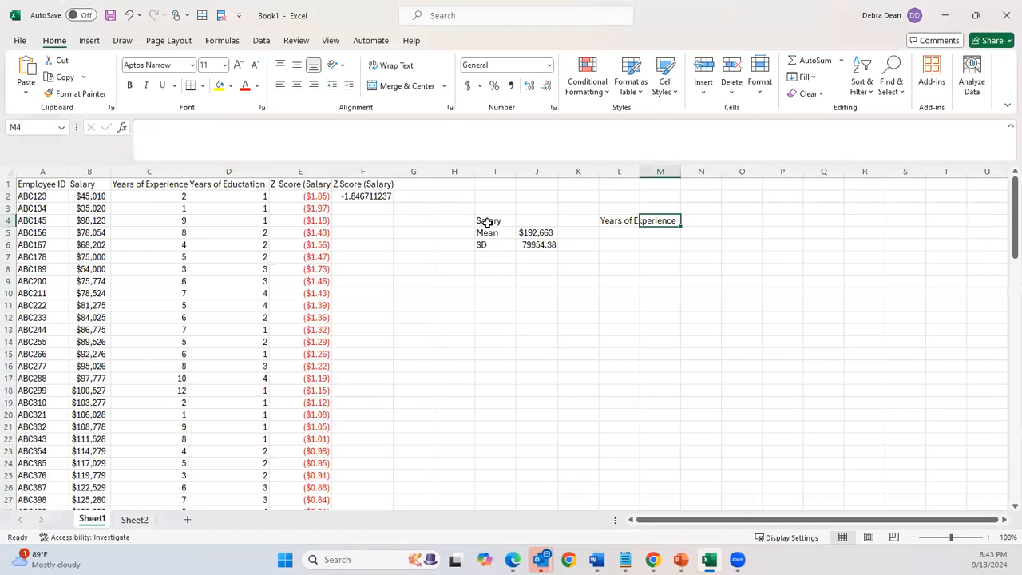
Enter the labels Mean in L5 and SD in L6 under the Years of Experience heading.
type("Mean")
key("Return")
type("SD")
key("Tab")
Calculate the mean years of experience in M5 with the formula =AVERAGE(C2:C101).
key("Up")
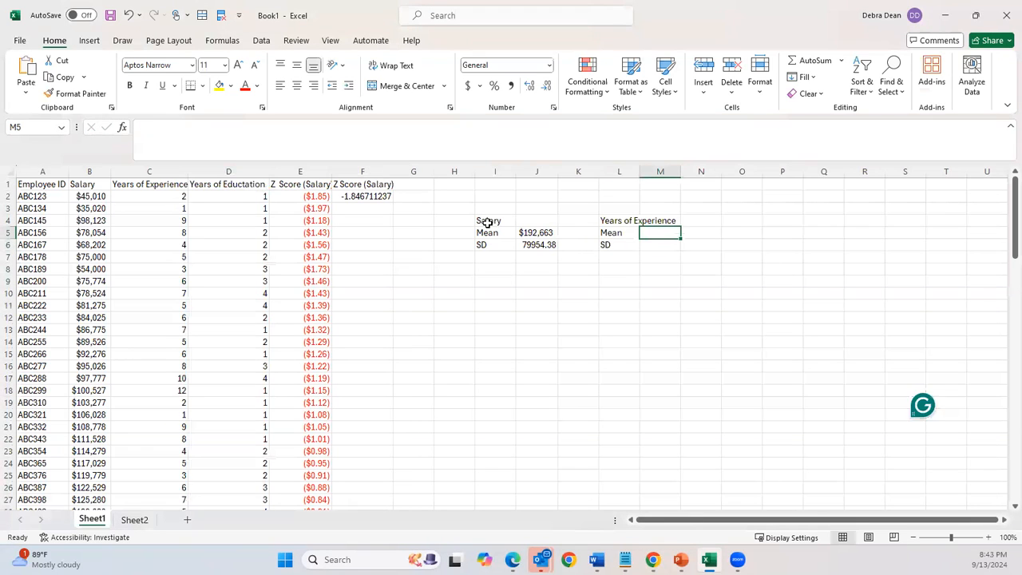
type("=")
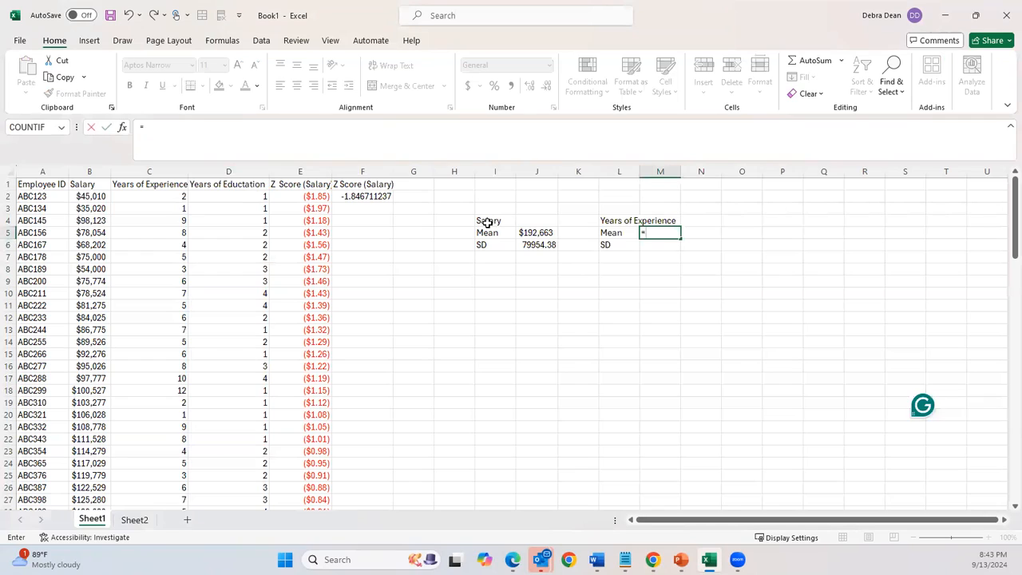
type("average(")
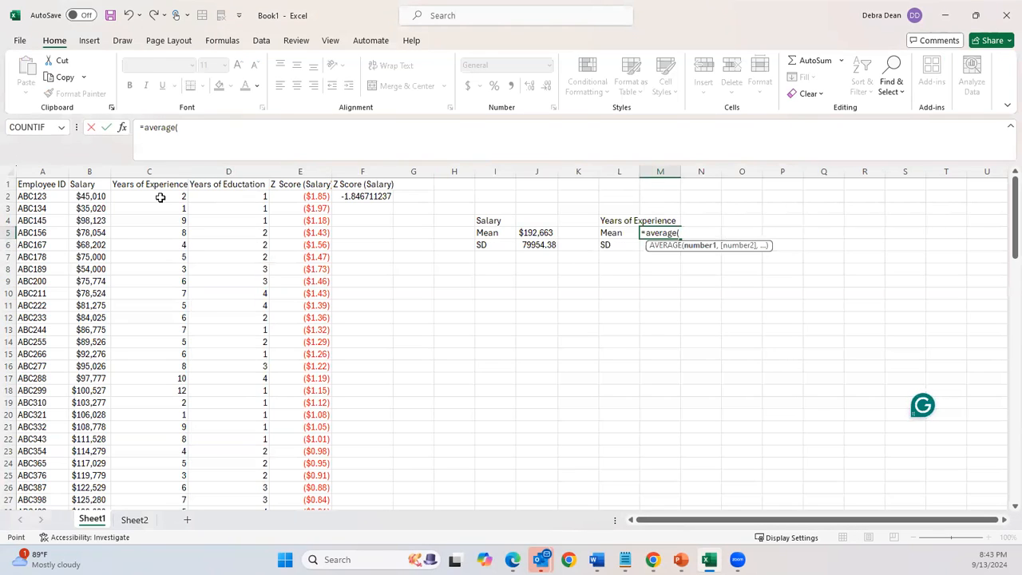
left_click_drag(160, 196, 151, 483)
left_click_drag(152, 544, 152, 469)
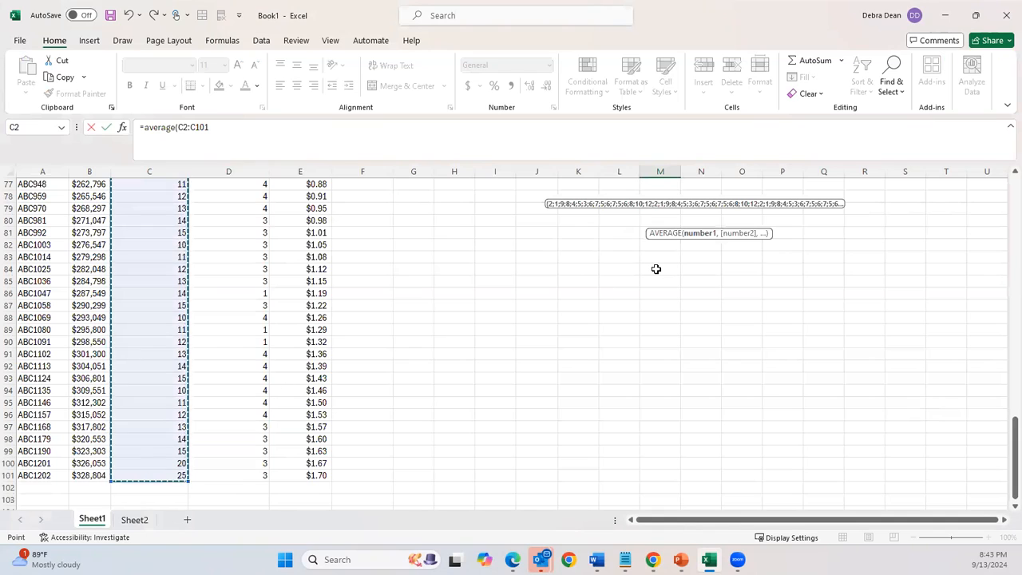
type(")")
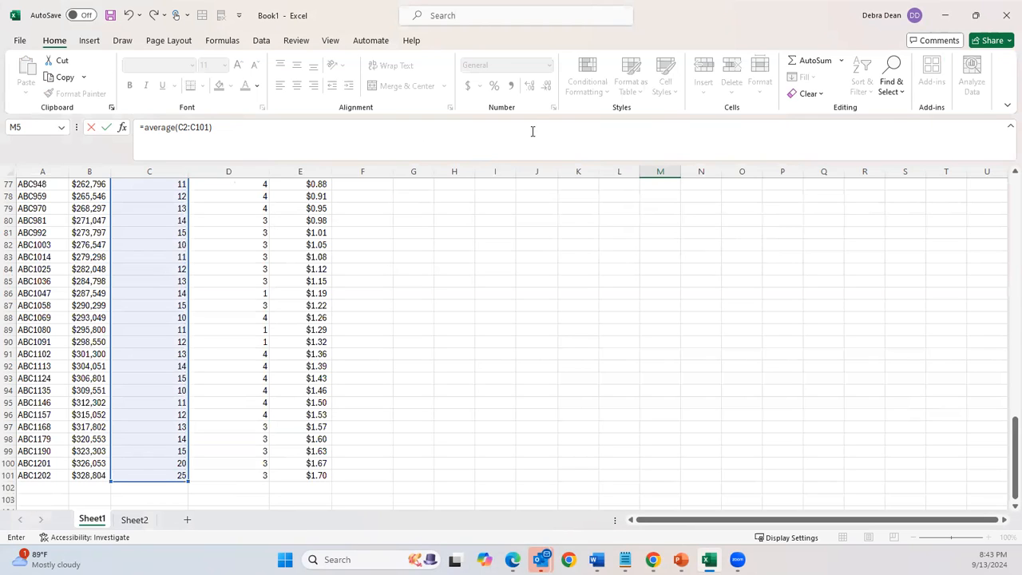
key("Return")
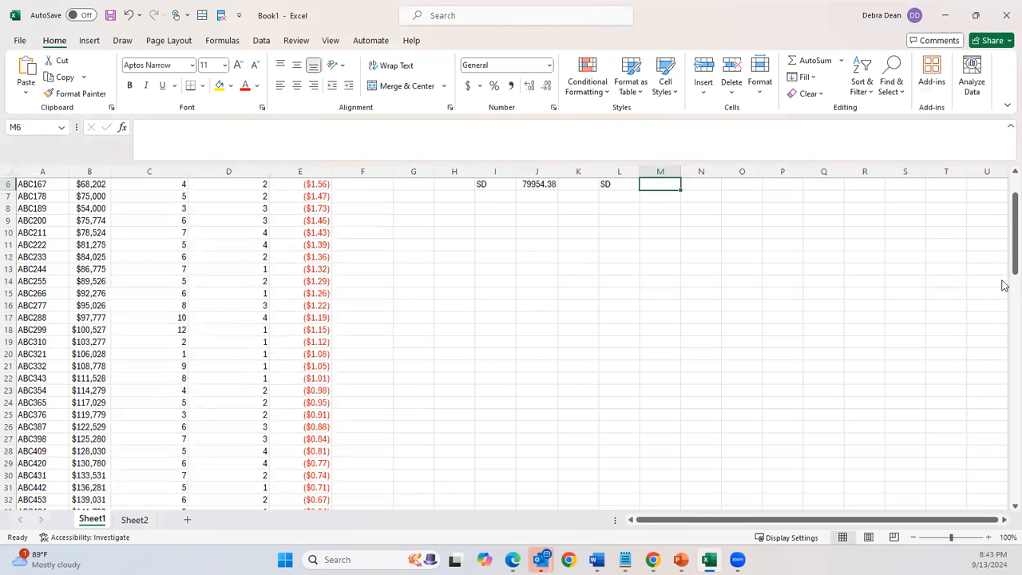
scroll(1003, 285, "up", 2)
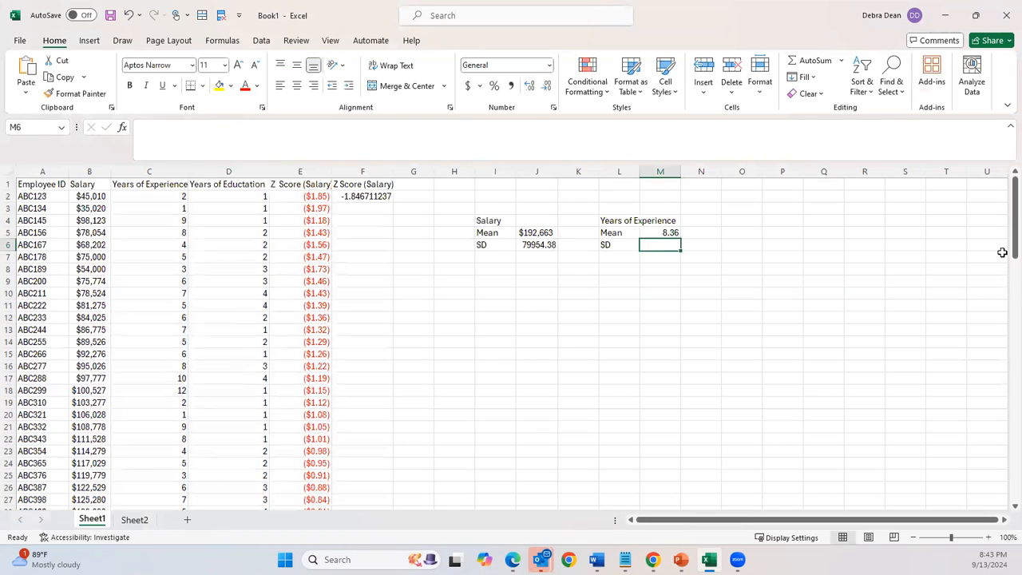
left_click(656, 233)
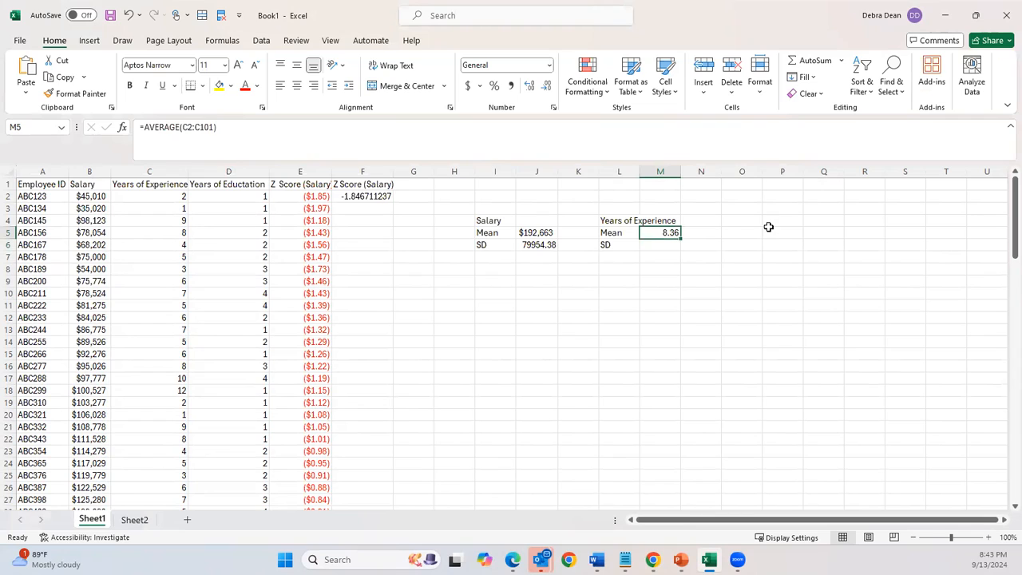
Calculate the standard deviation of years of experience in M6 with =STDEV(C2:C101), following the salary SD formula.
left_click(661, 248)
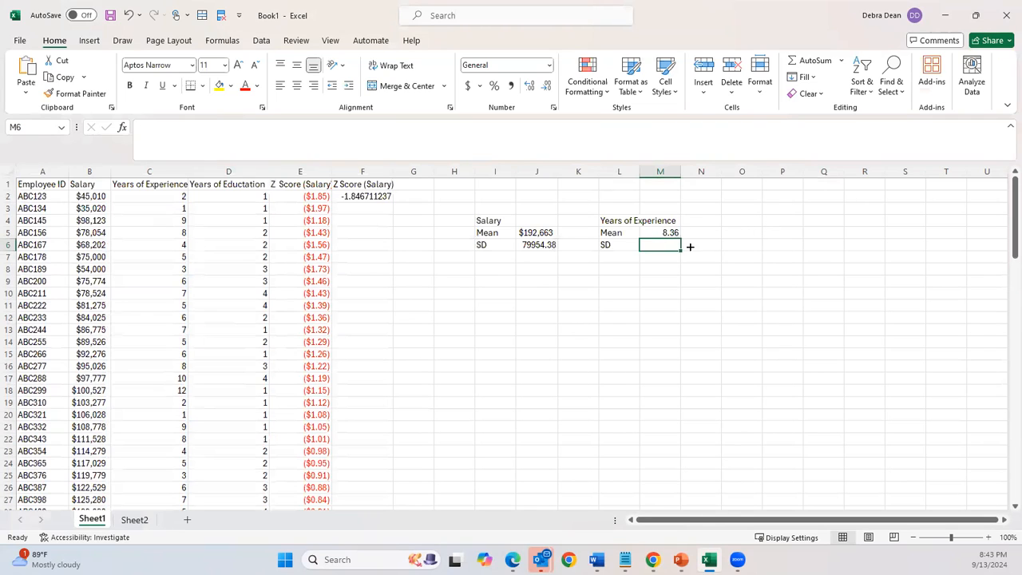
left_click(532, 245)
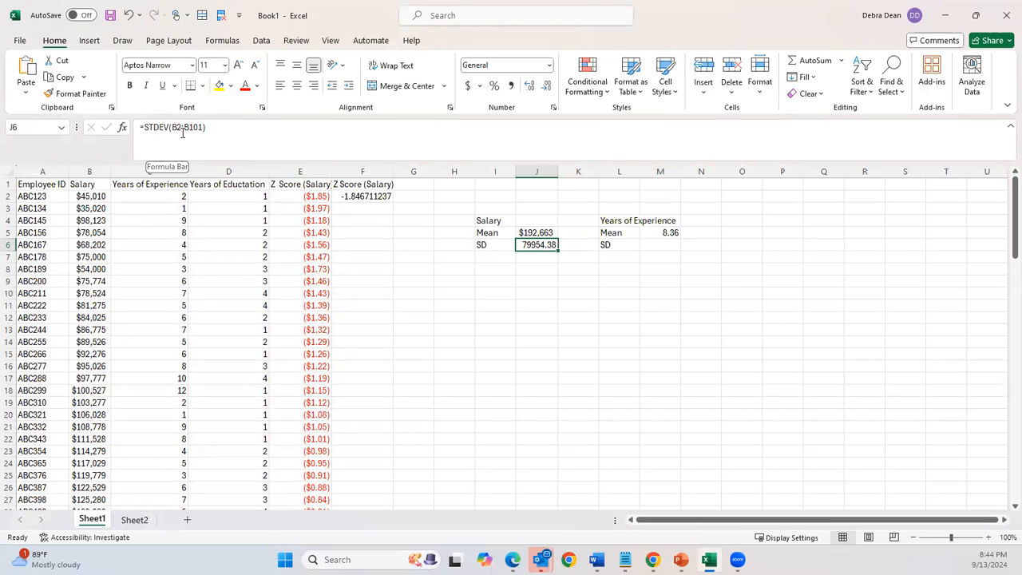
left_click(657, 245)
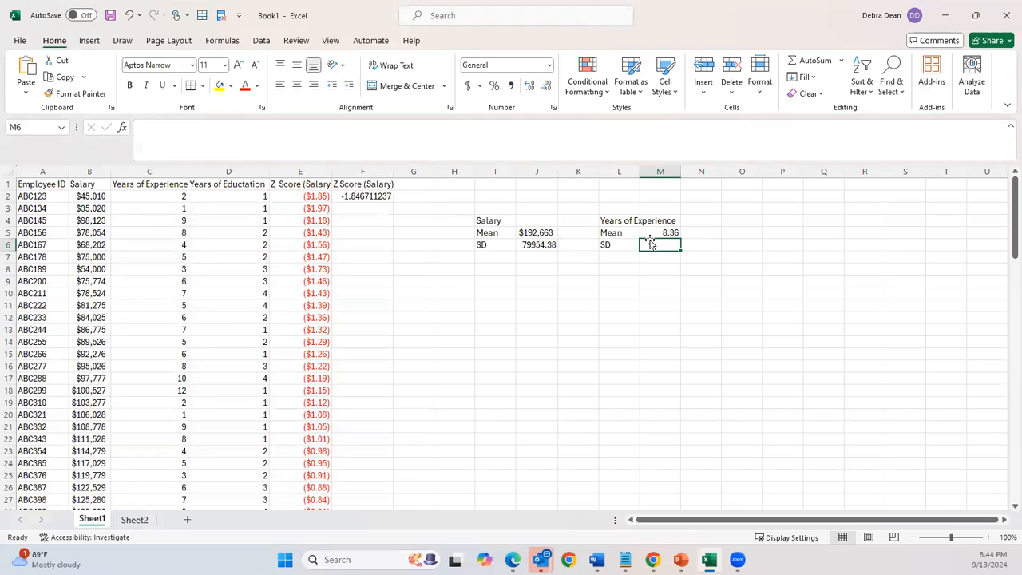
type("=STDEV(")
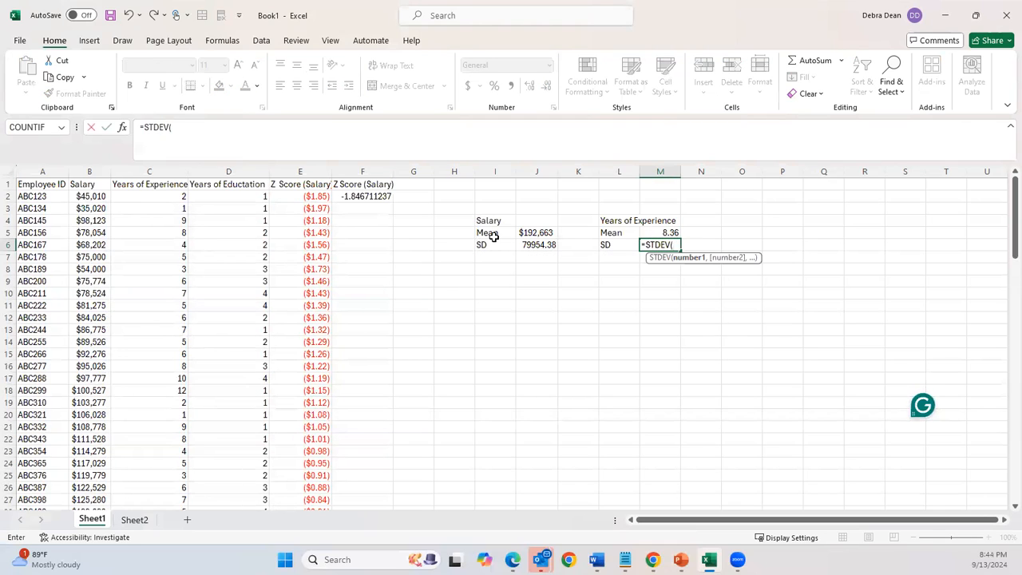
left_click_drag(174, 197, 159, 474)
key("Return")
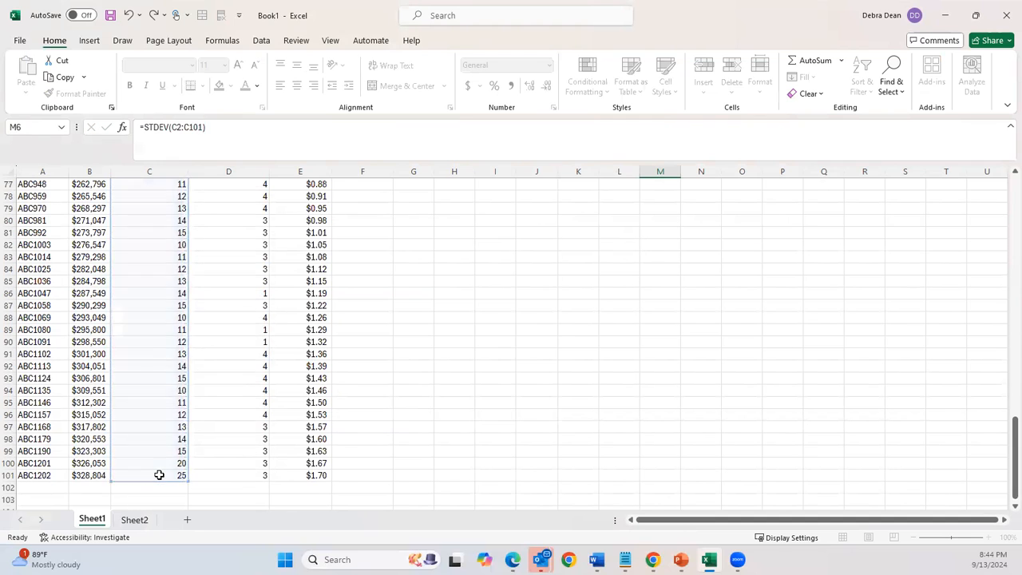
scroll(969, 452, "up", 2)
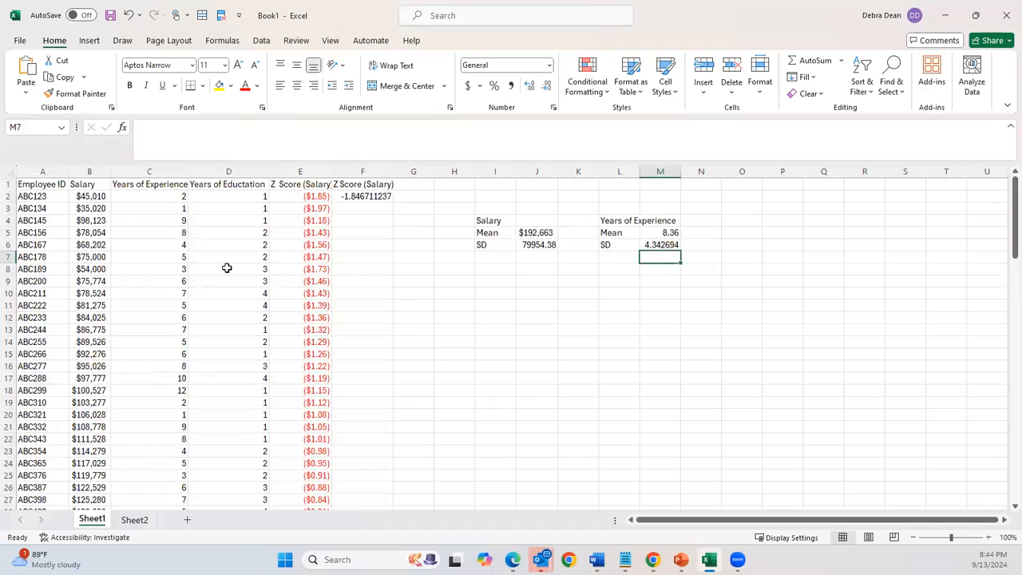
Insert four blank columns between the Z Score (Salary) column F and the mean and SD statistics.
left_click(360, 199)
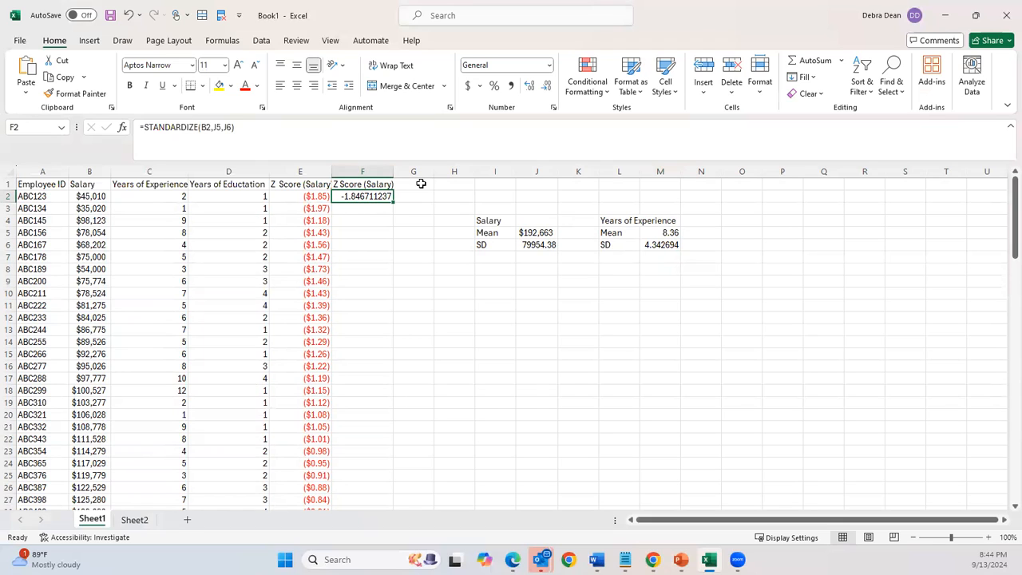
left_click_drag(415, 171, 538, 171)
right_click(530, 180)
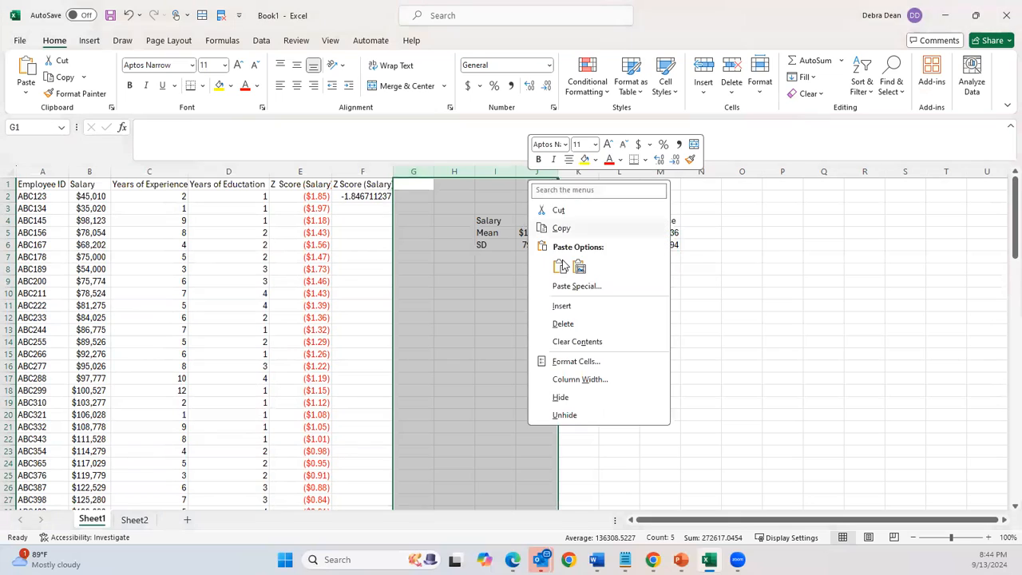
left_click(568, 308)
Enter the column heading "z Score (Experience)" in G1.
left_click(447, 186)
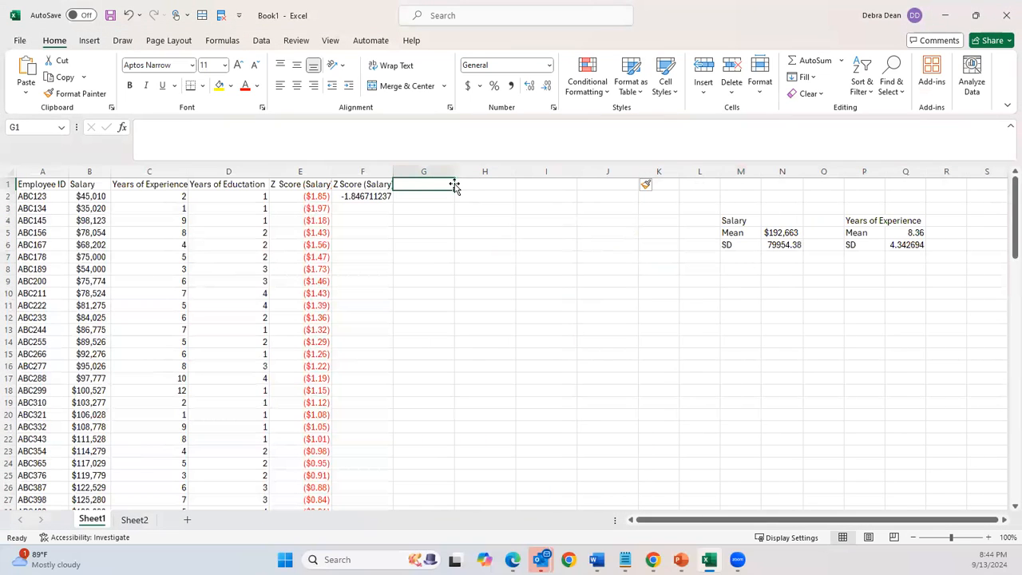
type("z Score")
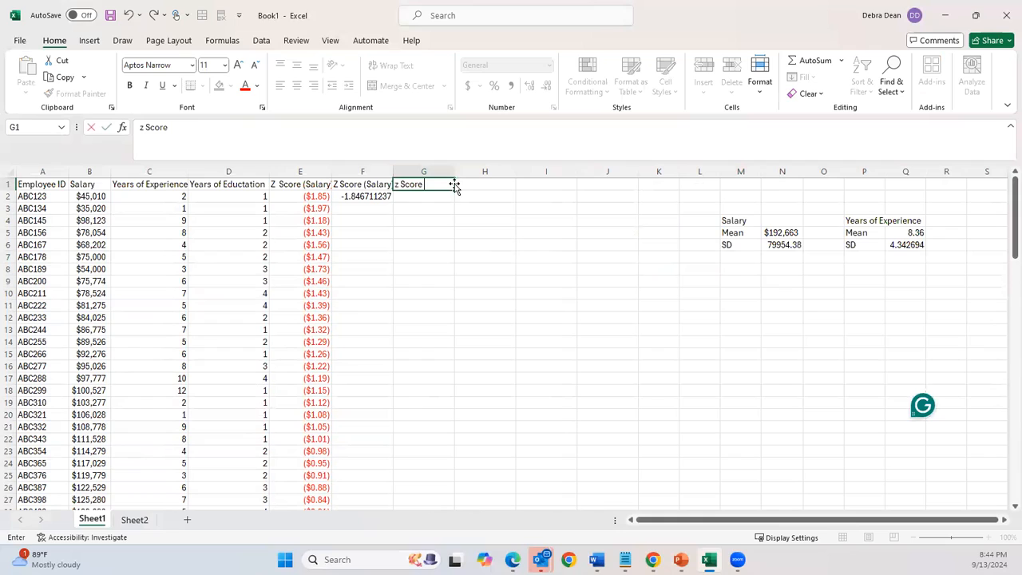
type(" (")
type("Educ")
key("BackSpace")
key("BackSpace")
key("BackSpace")
type("xperience)")
key("Return")
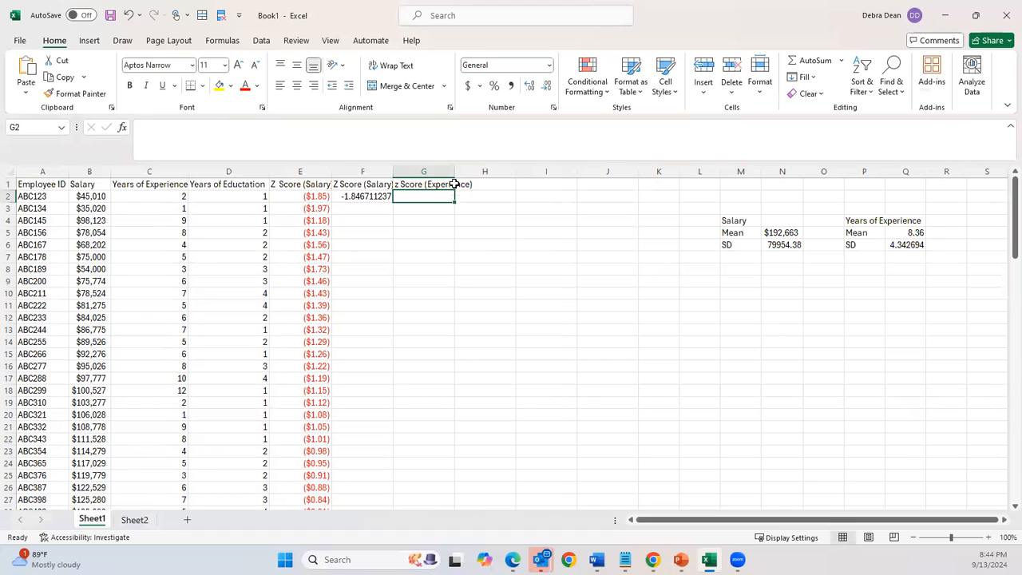
Copy the z Score (Experience) heading from G1 into H1 and AutoFit columns G and H.
left_click(456, 187)
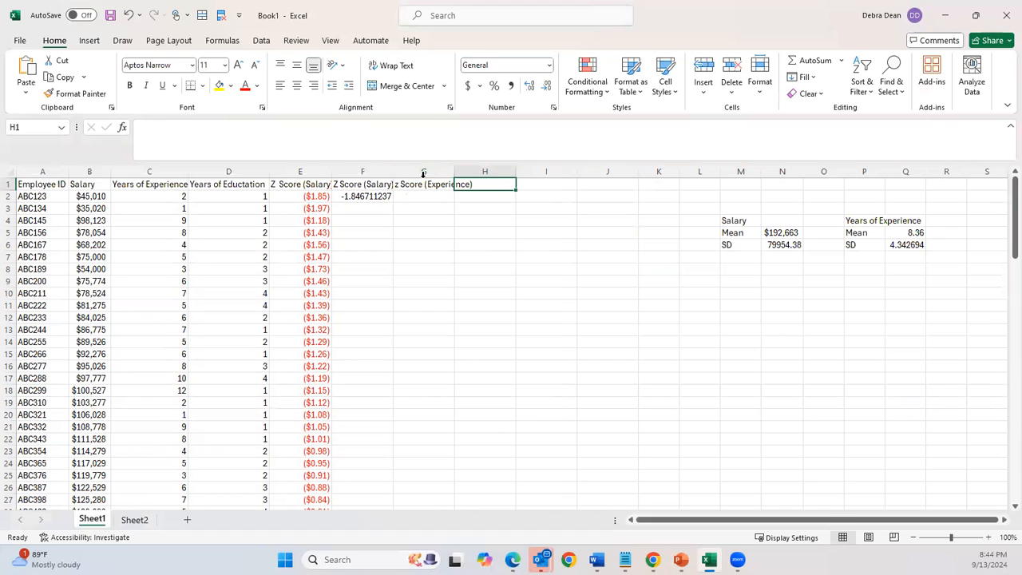
left_click(415, 184)
key("ctrl+c")
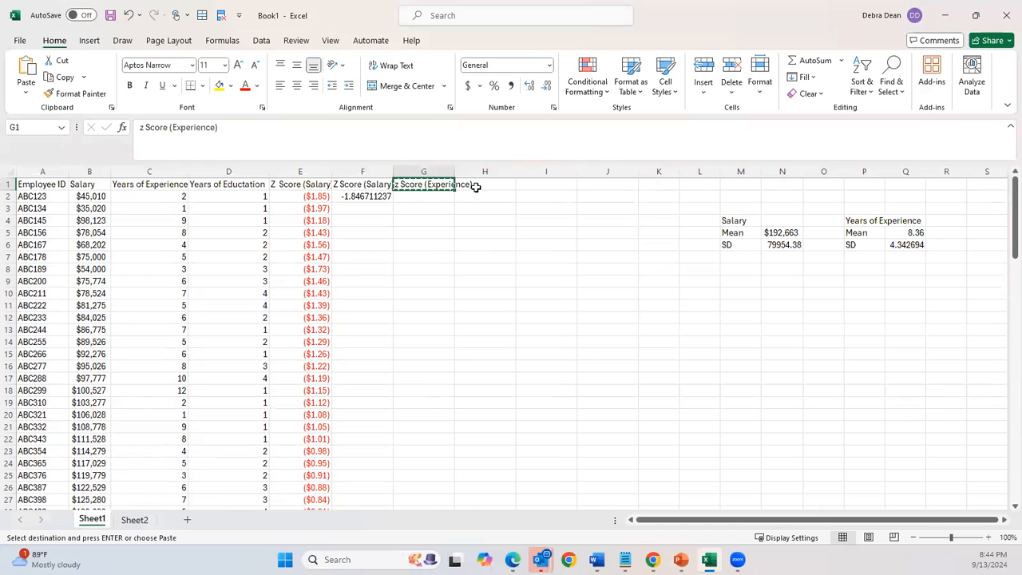
left_click(478, 185)
key("ctrl+v")
double_click(455, 171)
double_click(538, 171)
left_click(436, 196)
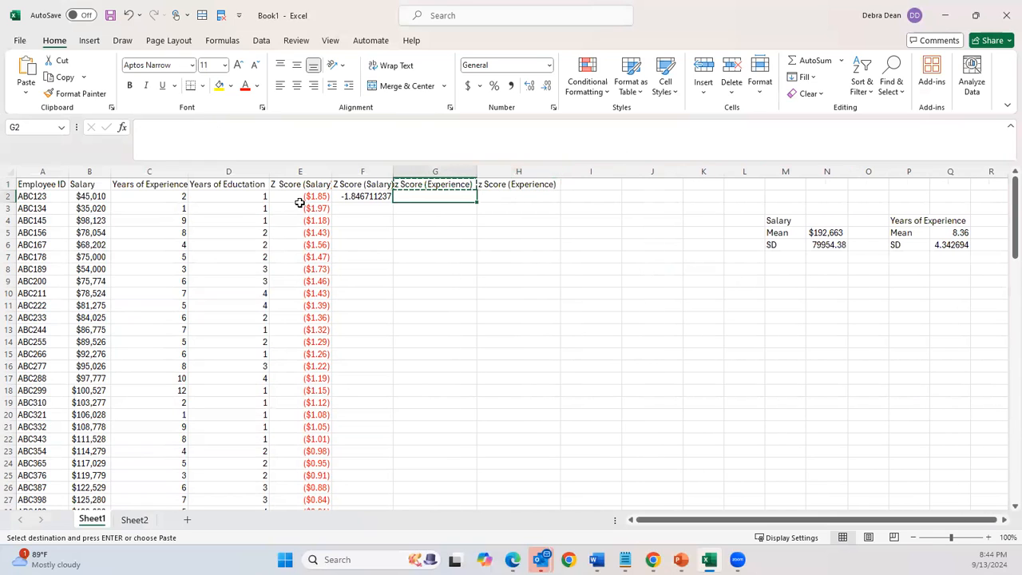
left_click(299, 199)
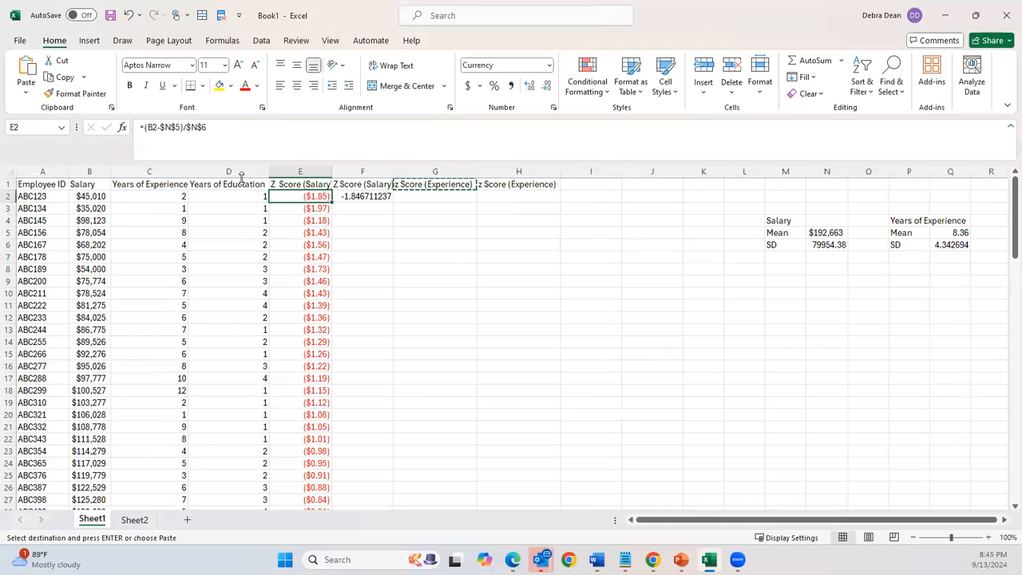
double_click(277, 198)
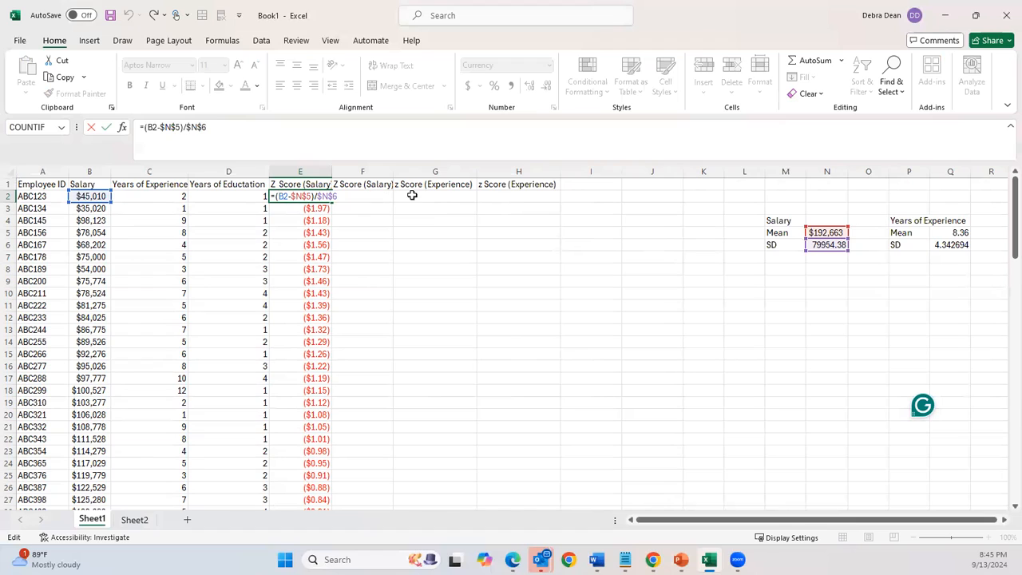
key("ctrl+Return")
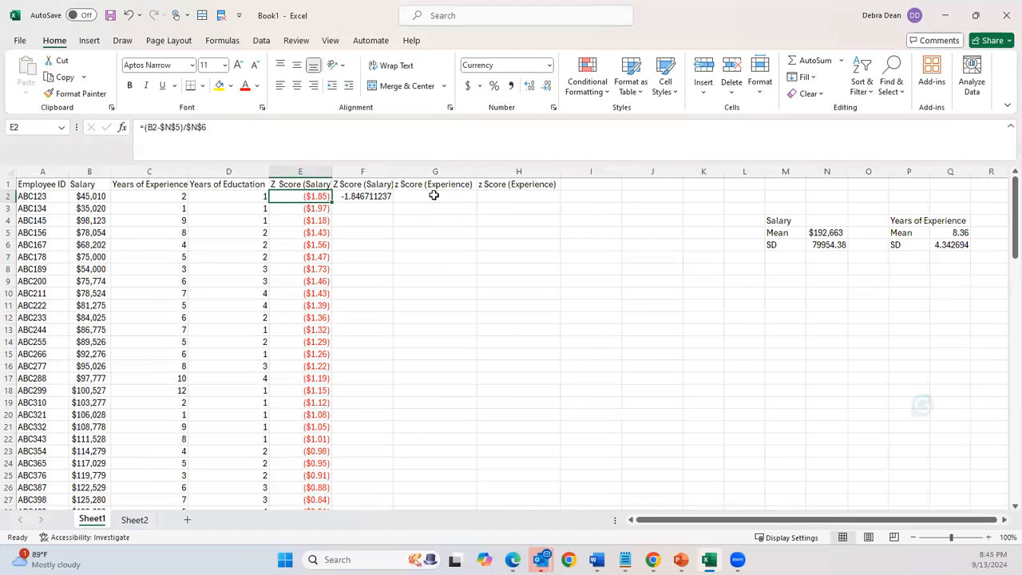
left_click(435, 195)
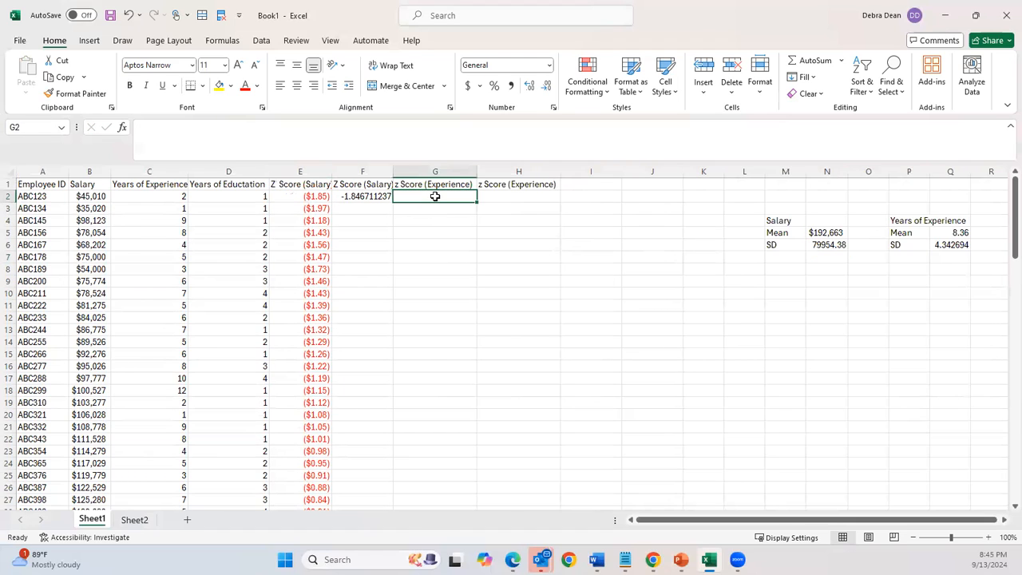
type("=")
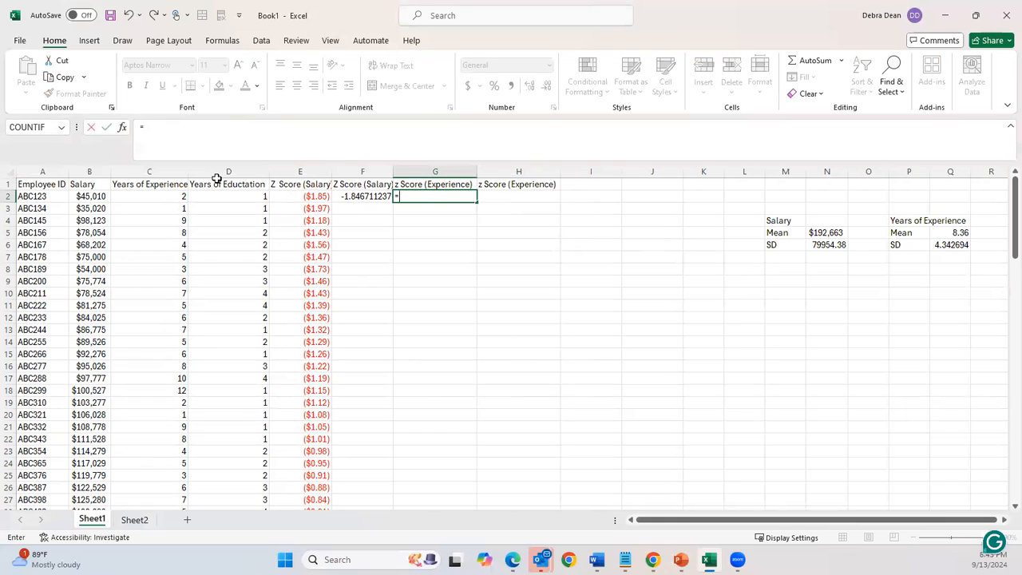
left_click(140, 196)
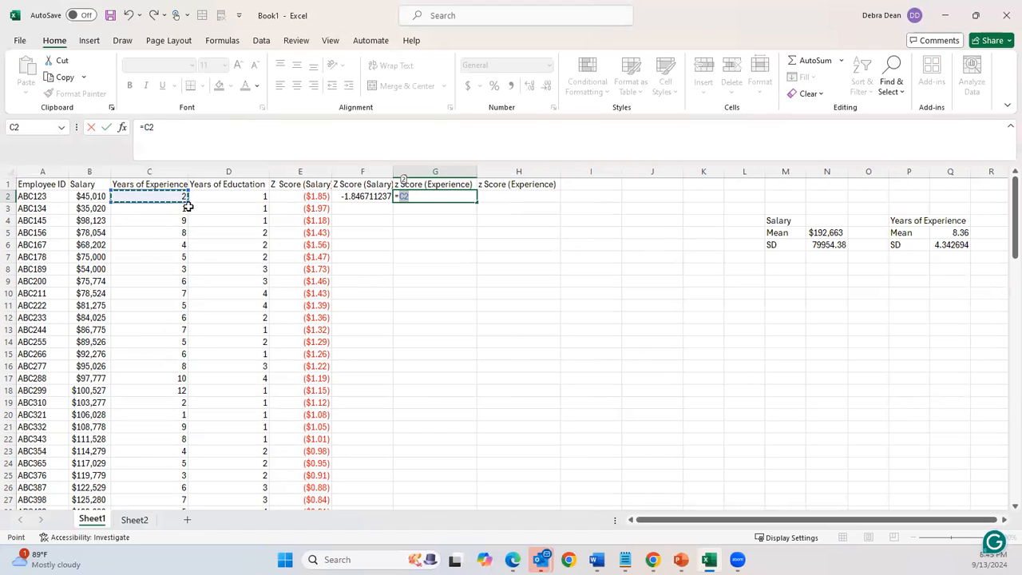
type("(")
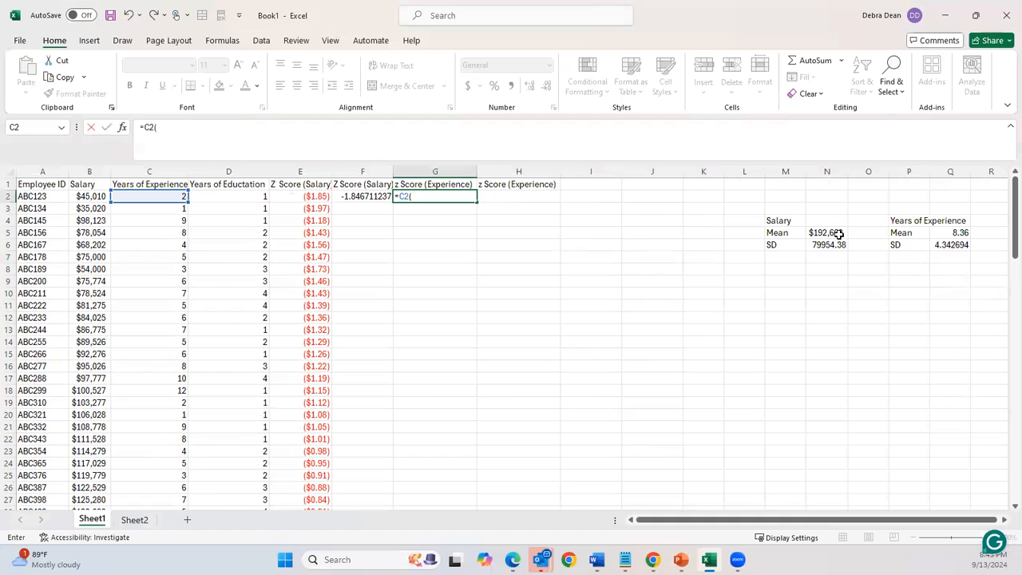
left_click(952, 233)
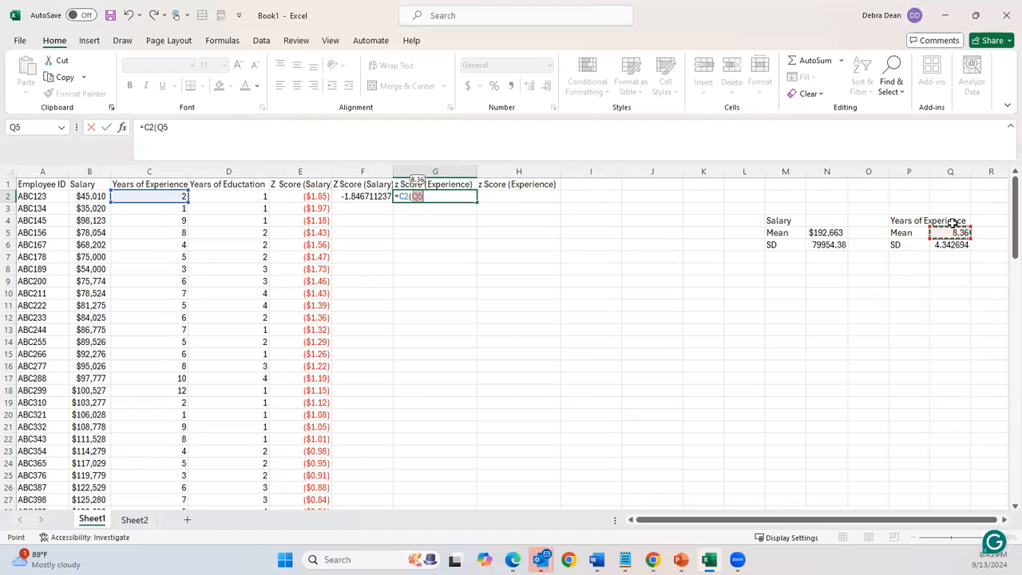
type(",")
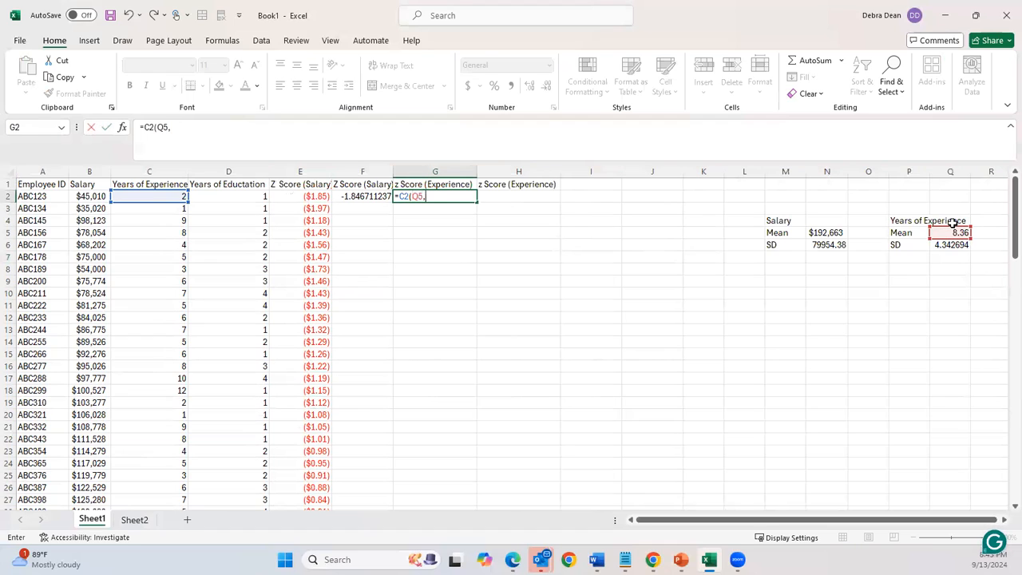
key("Escape")
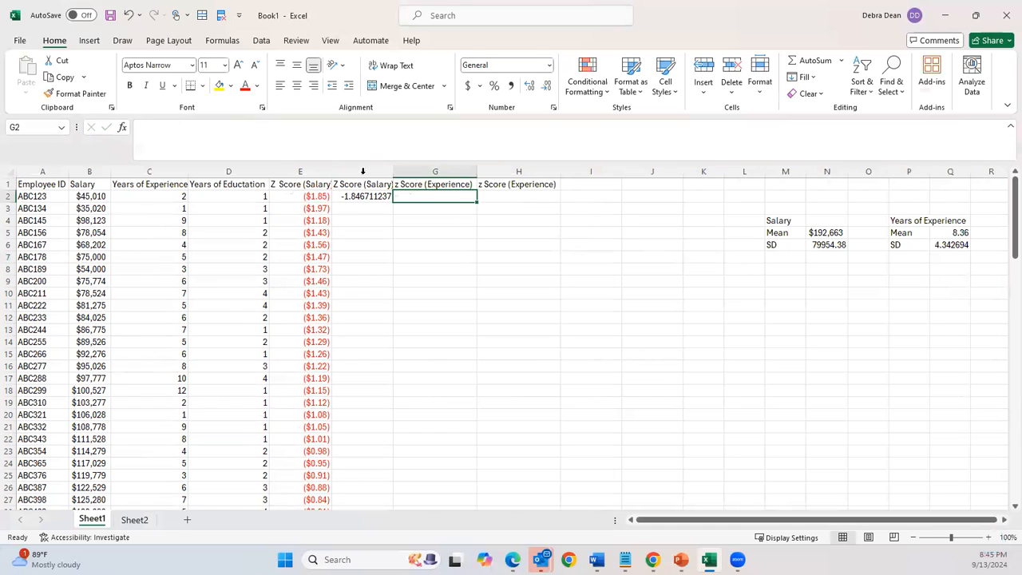
Calculate the first experience z score in G2 with =(C2-Q5)/Q6, following the salary z score formula in E2.
left_click(317, 197)
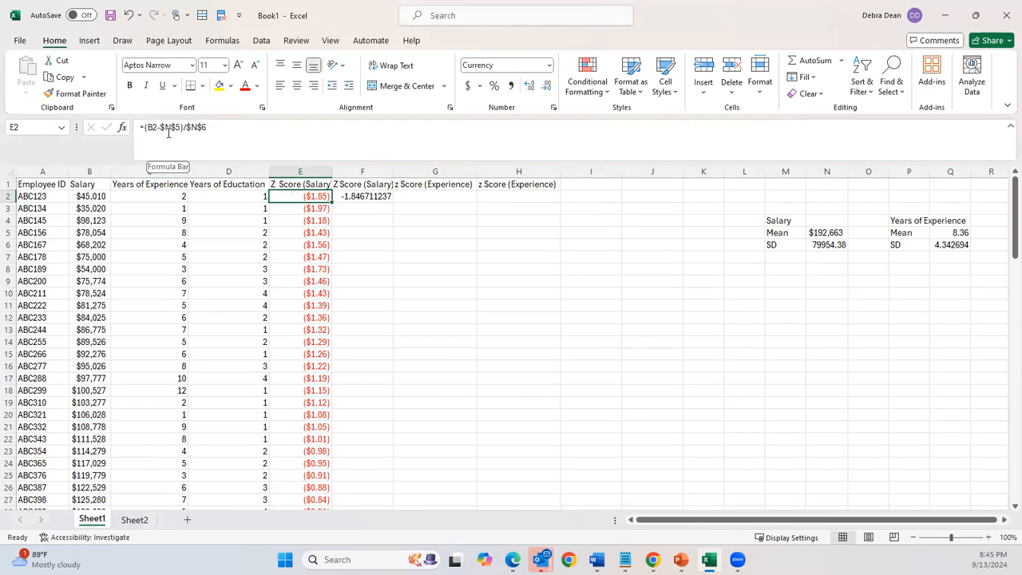
left_click(453, 199)
type("=")
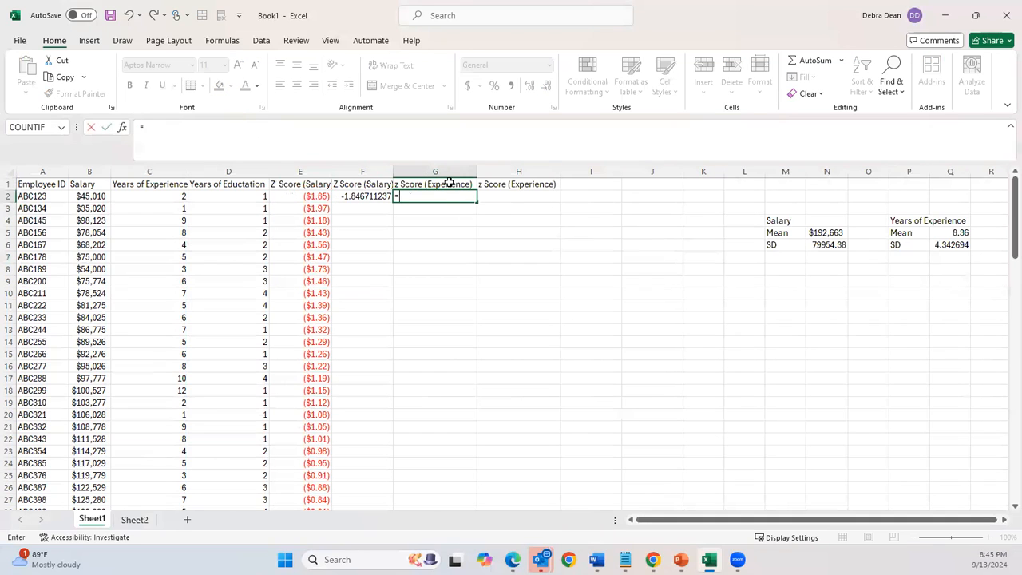
left_click(170, 199)
type("-")
left_click(942, 236)
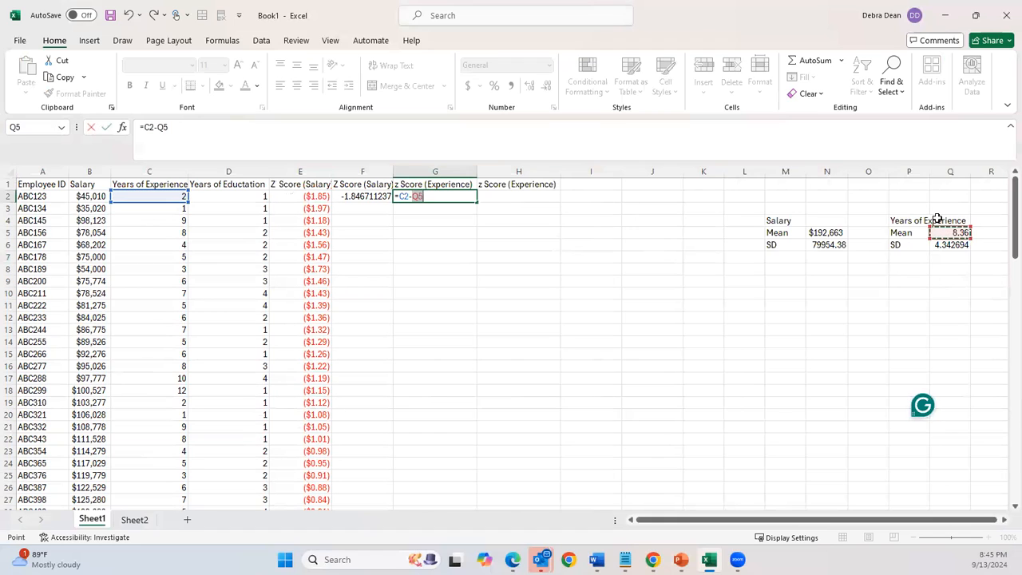
type("/")
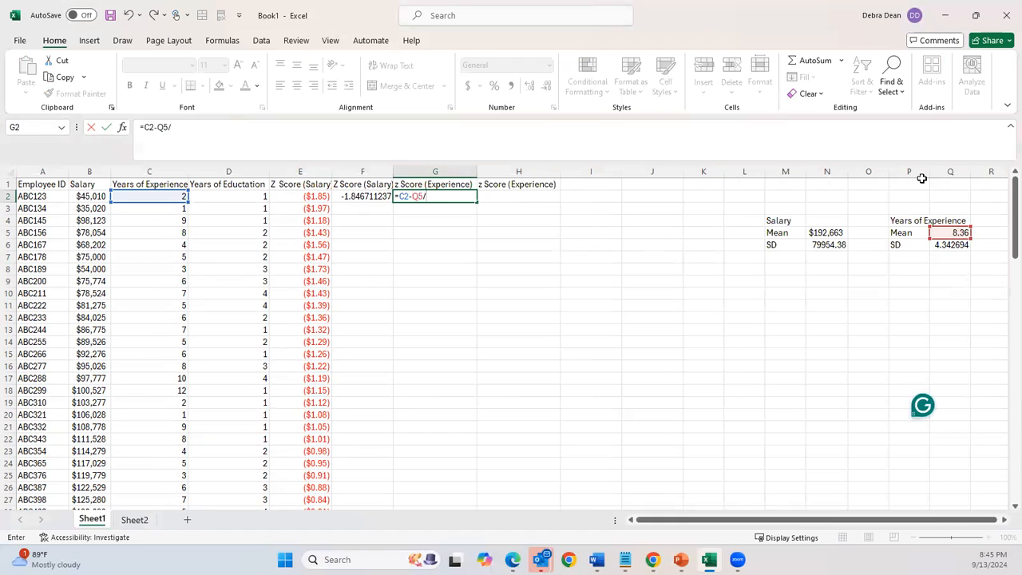
left_click(952, 246)
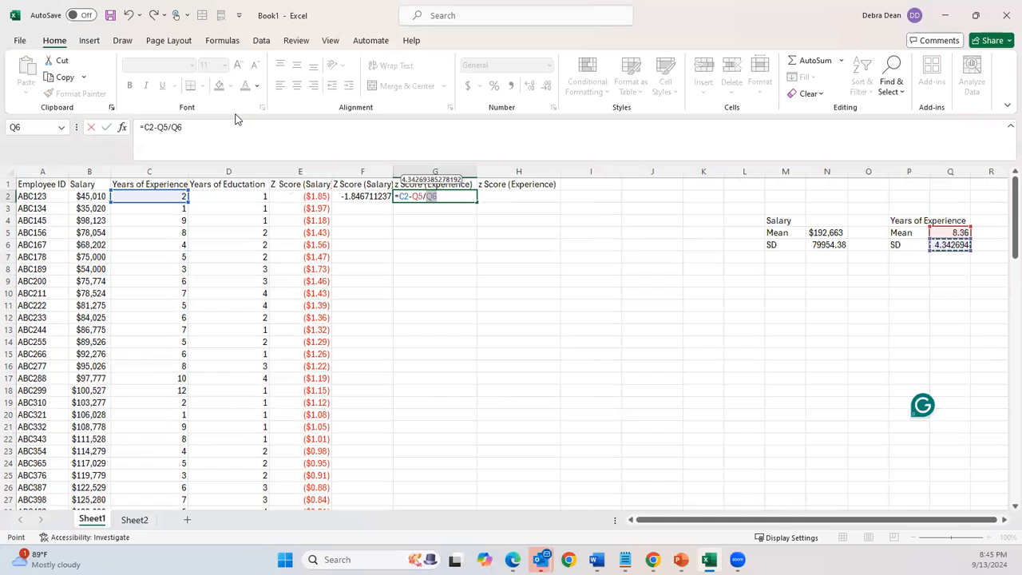
left_click(142, 126)
type("(")
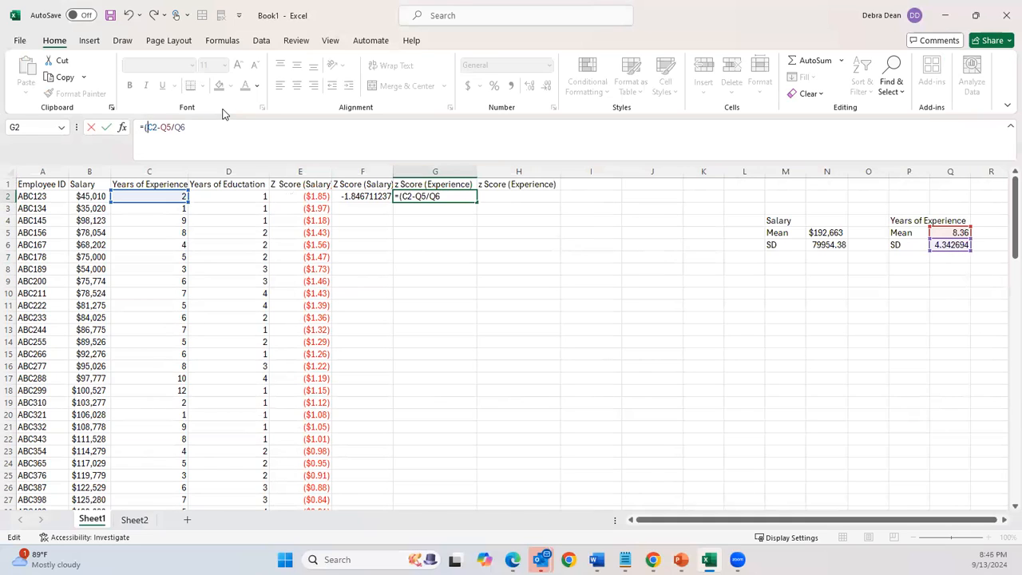
key("Left")
key("Left")
key("Left")
type(")")
key("Return")
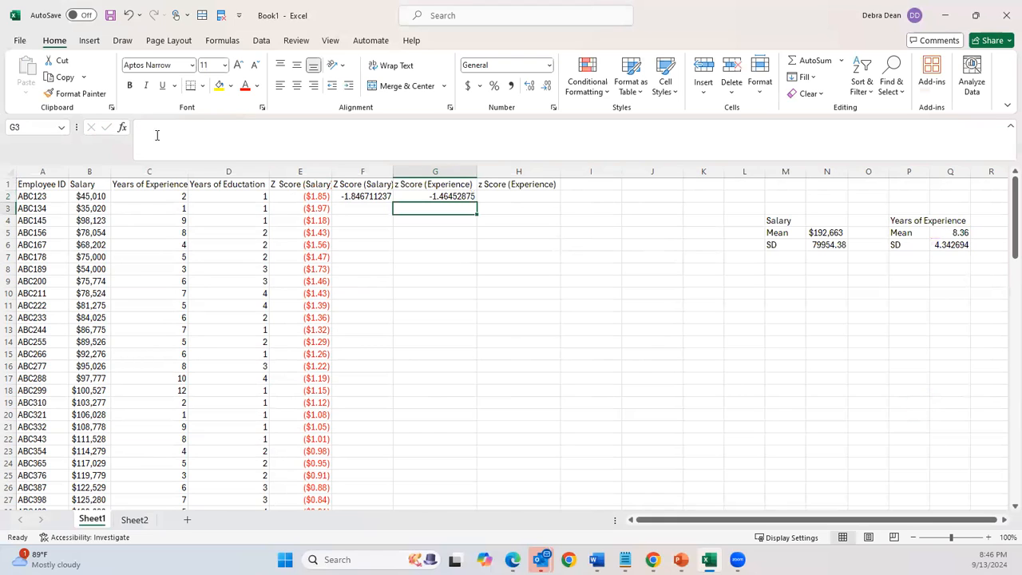
Try to fill the experience z score formula from G2 down to G9.
left_click(424, 196)
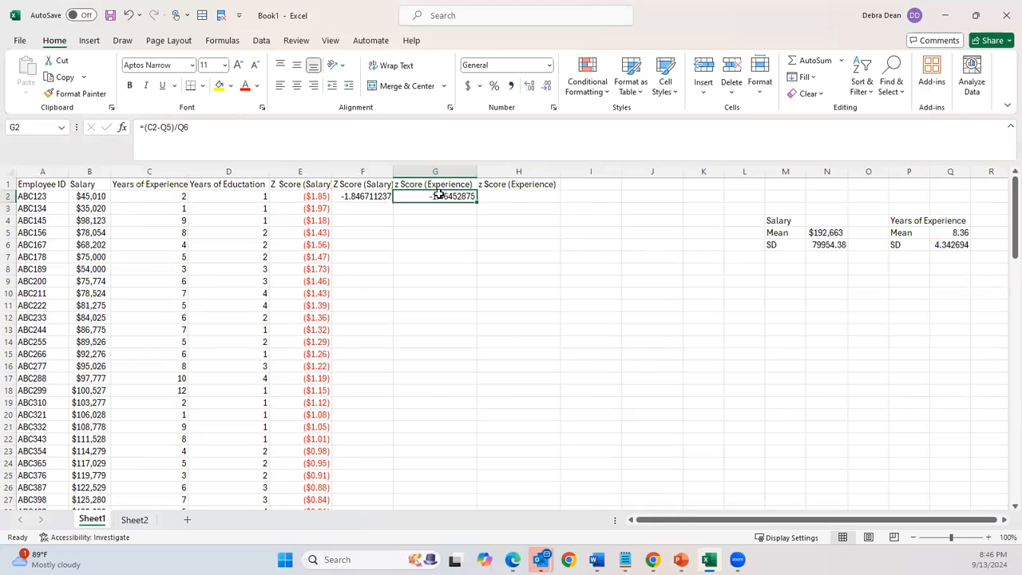
left_click_drag(478, 204, 615, 293)
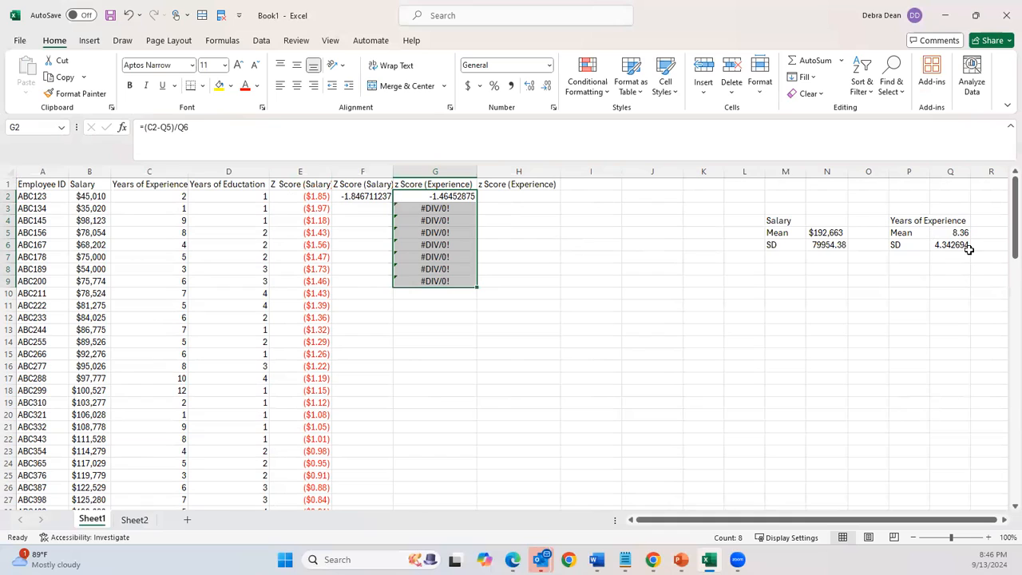
Make the mean and SD references in G2 absolute so the formula reads =(C2-$Q$5)/$Q$6.
left_click(429, 196)
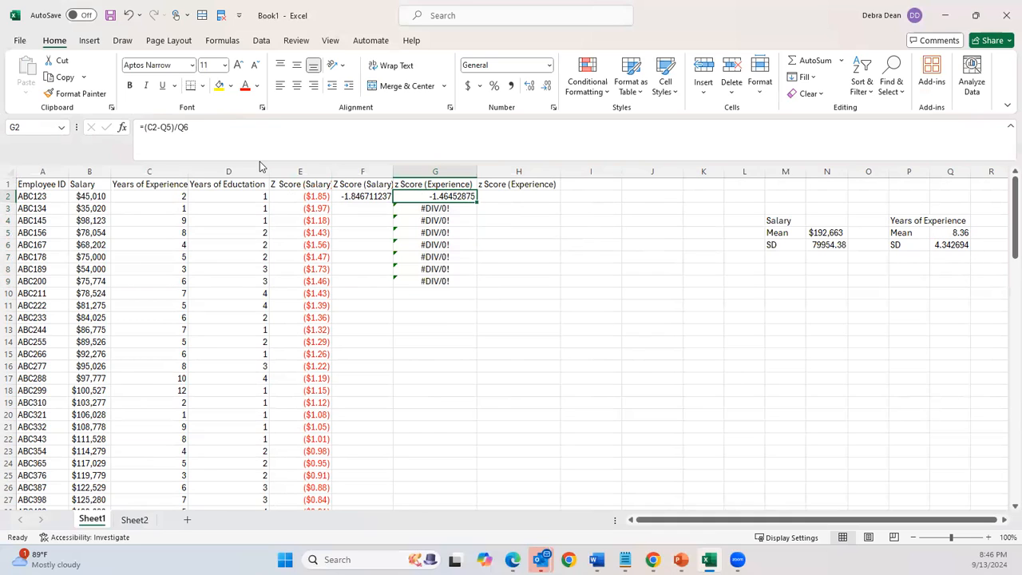
left_click(161, 127)
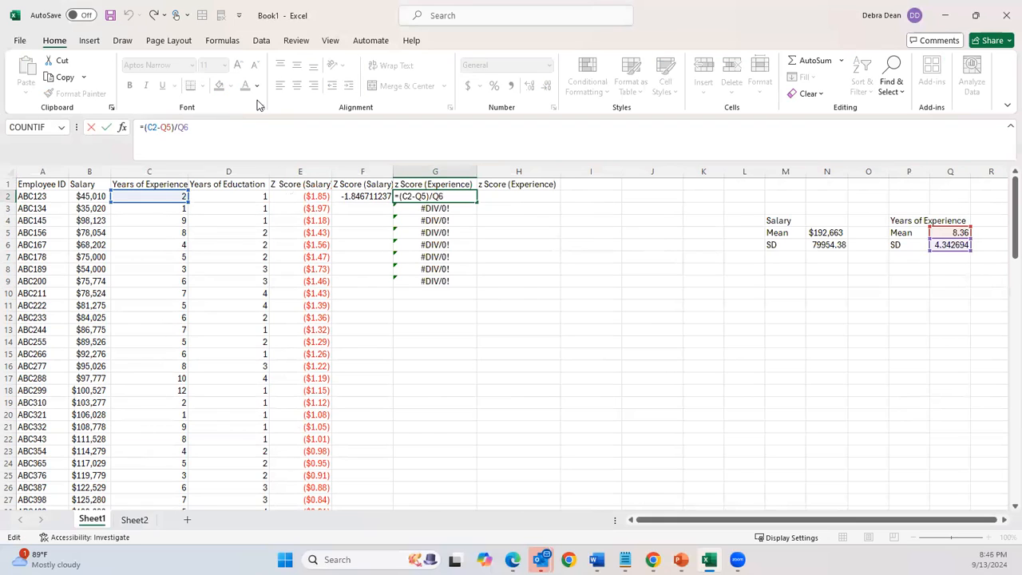
type("$")
key("Right")
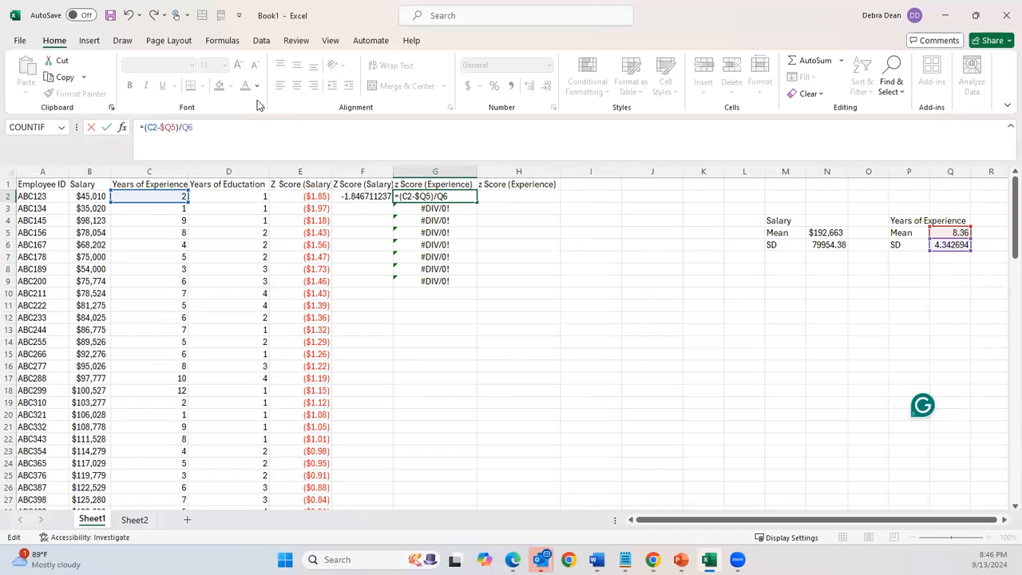
type("$")
key("Right")
key("Right")
key("Right")
type("$")
key("Right")
type("$")
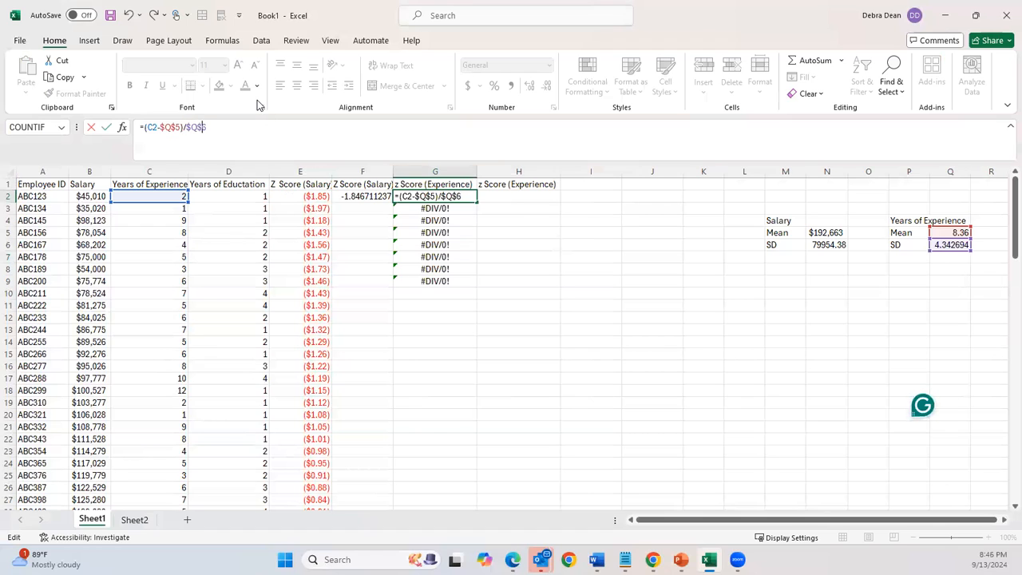
key("Return")
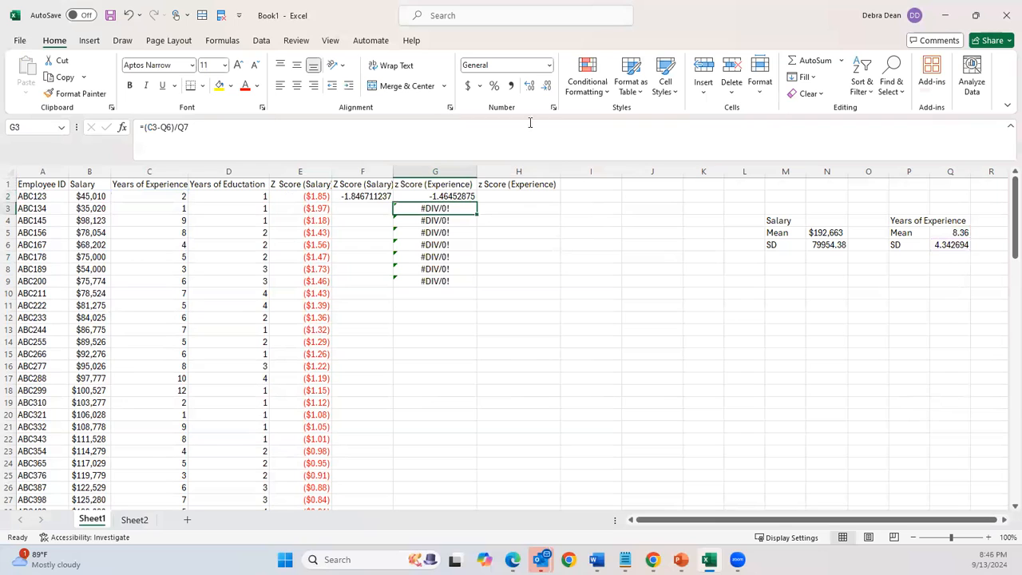
Fill the experience z score formula from G2 down to the last employee row, G101.
left_click(455, 196)
left_click_drag(477, 204, 429, 472)
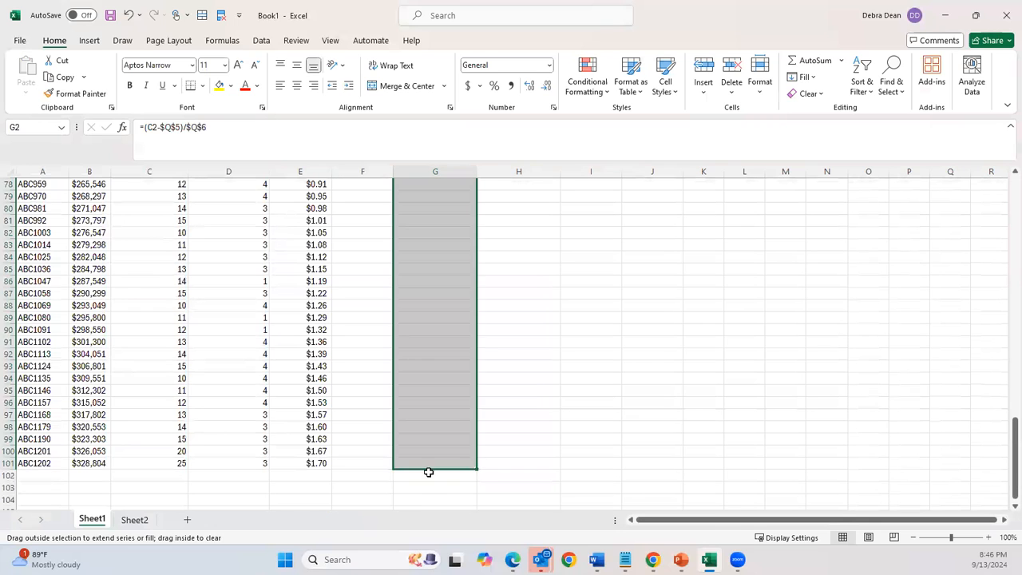
scroll(515, 411, "up", 19)
scroll(555, 367, "up", 7)
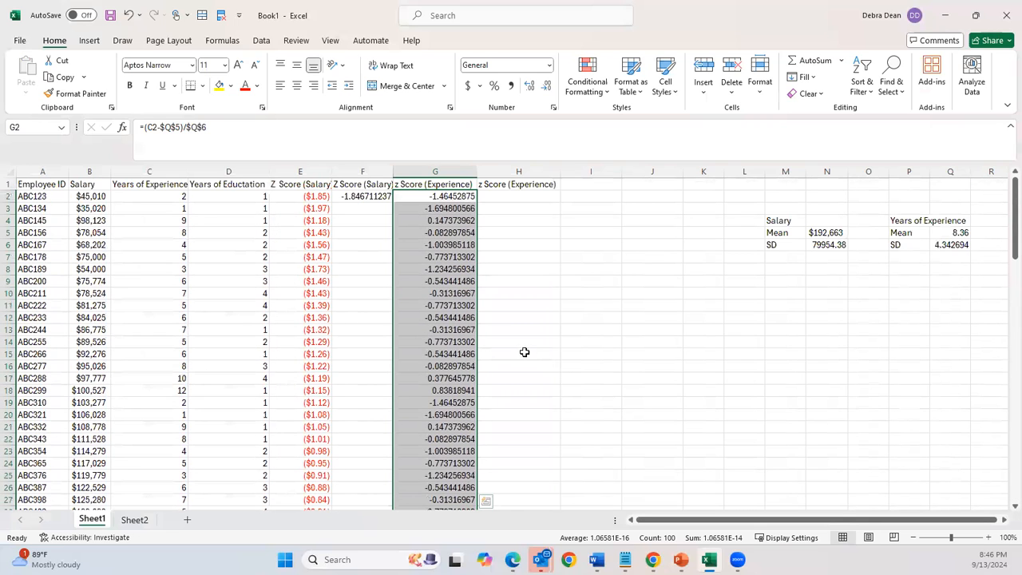
Build the experience z score formula =(C2-Q5)/Q6 by hand in the empty cell J2, following the one in G2.
left_click(439, 197)
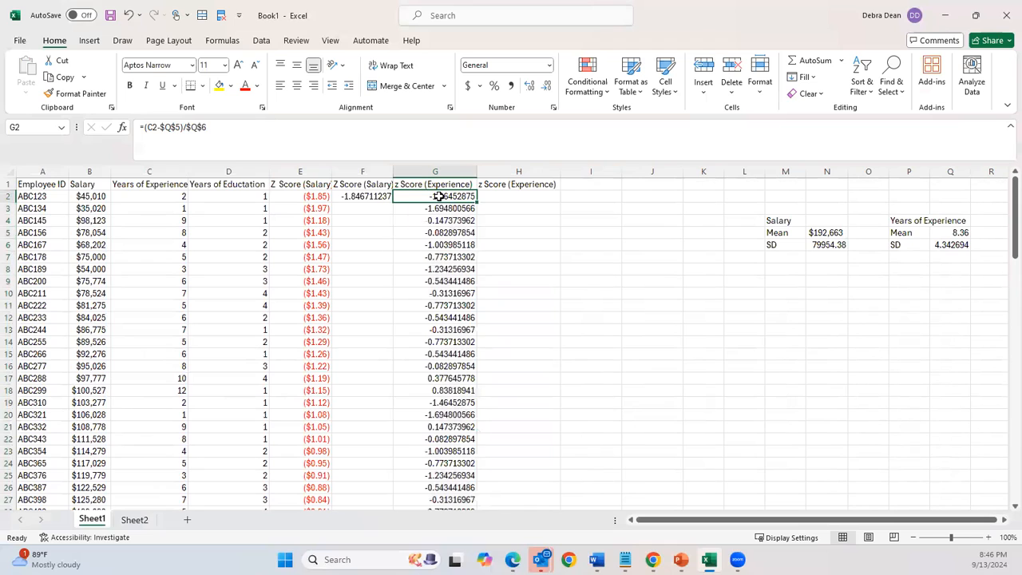
left_click(652, 198)
left_click(442, 198)
left_click(641, 197)
type("=")
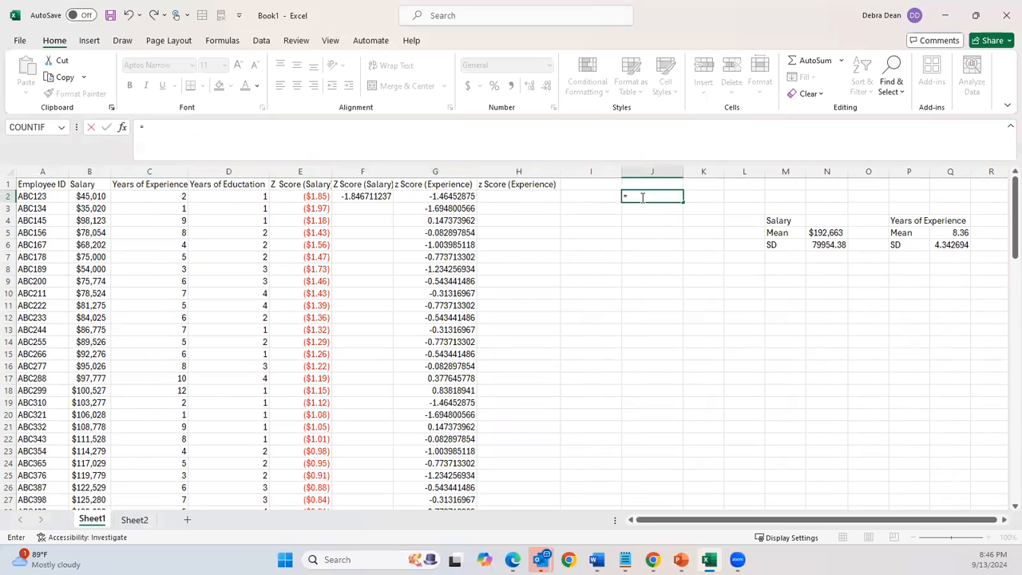
type("c")
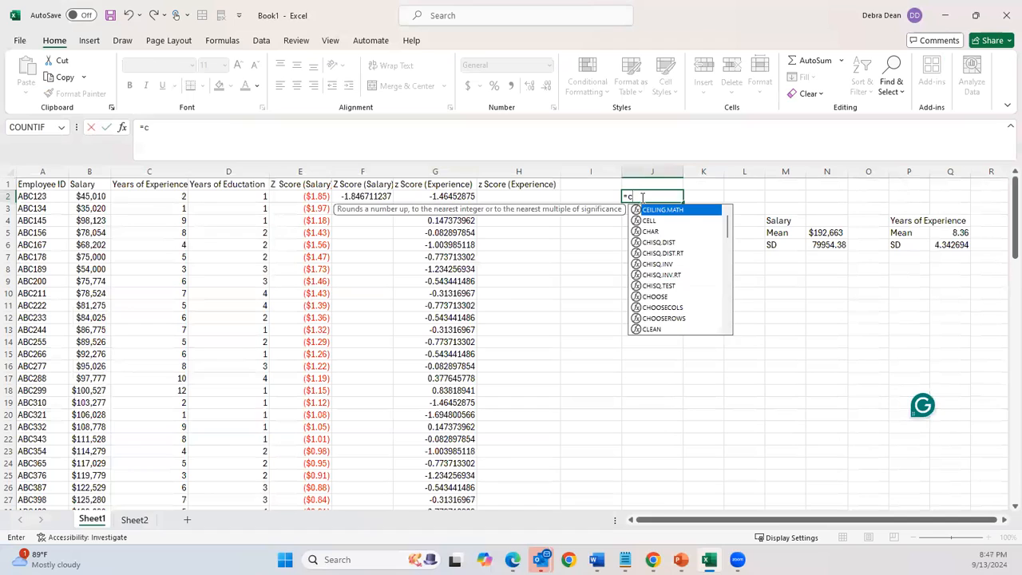
type("2-")
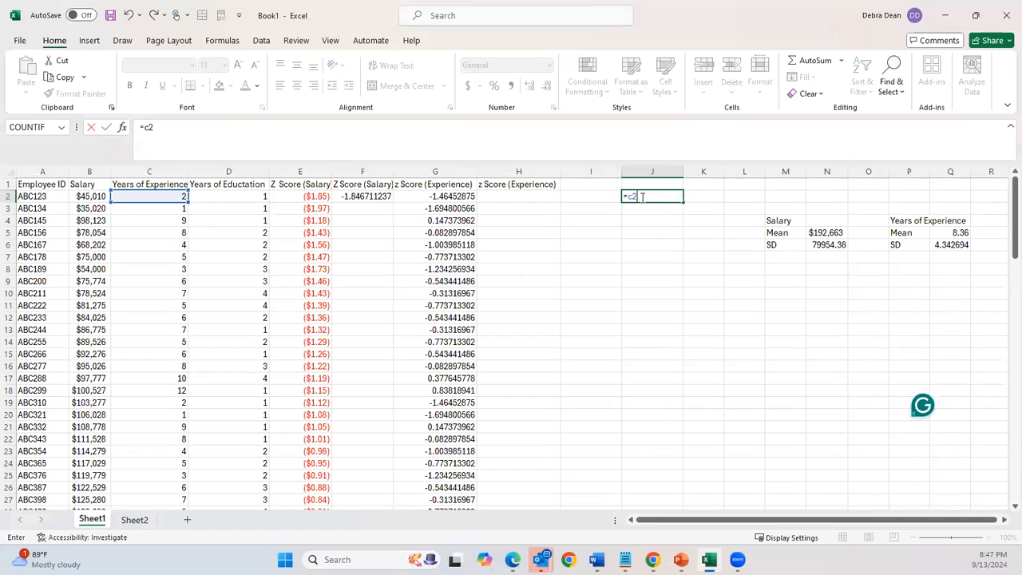
left_click(950, 232)
type(")")
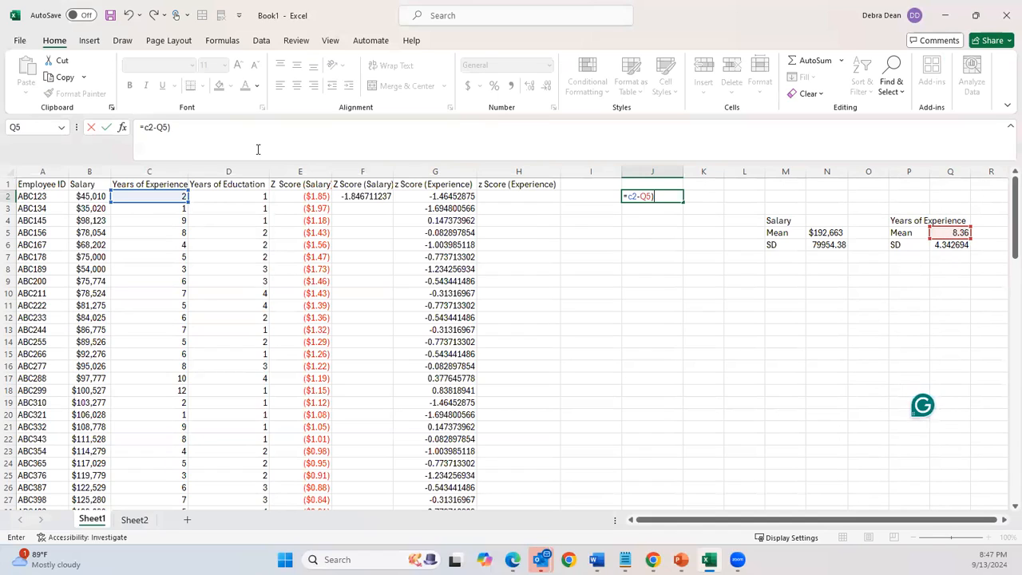
left_click(143, 132)
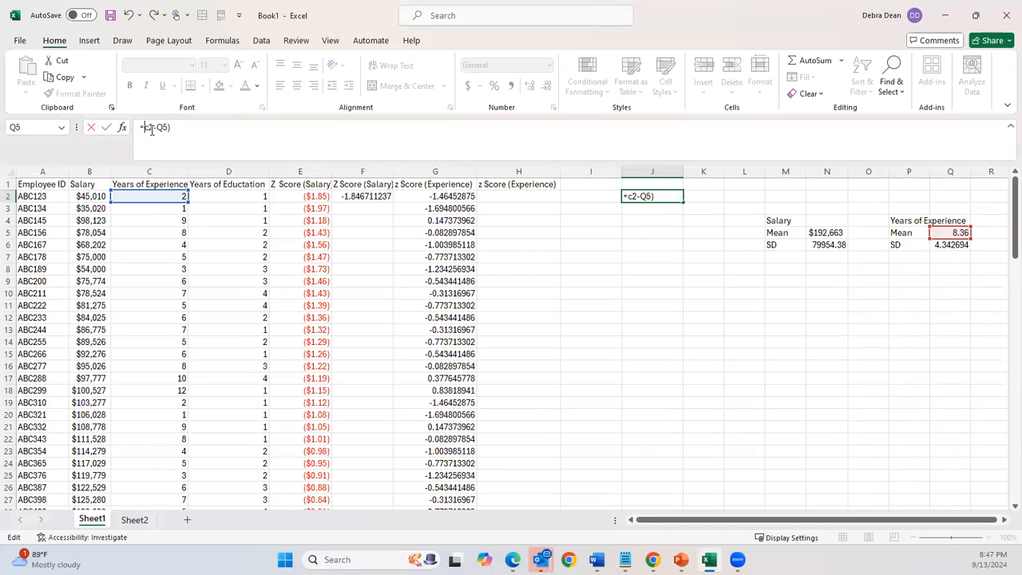
type("(")
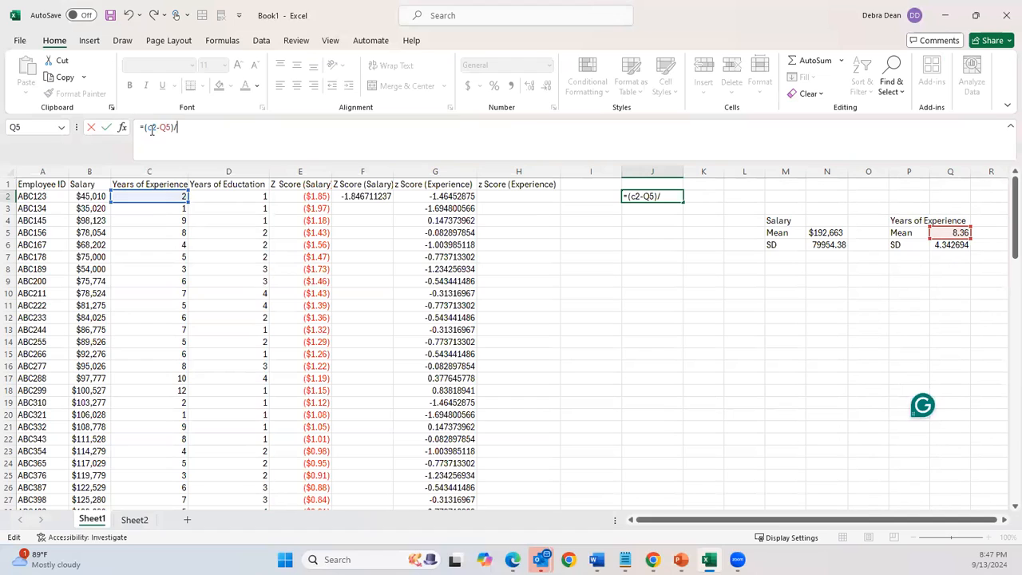
left_click(951, 246)
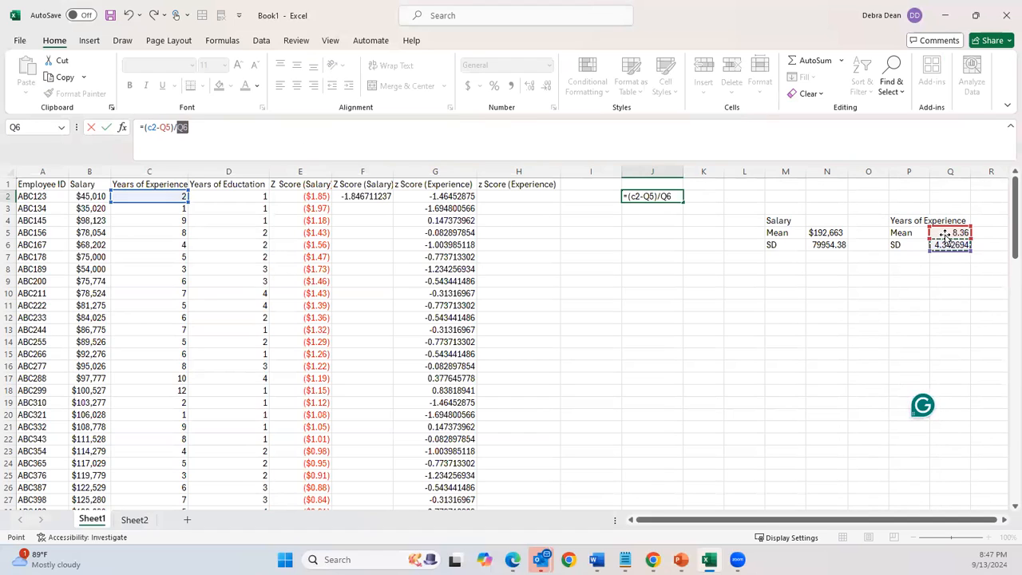
key("Return")
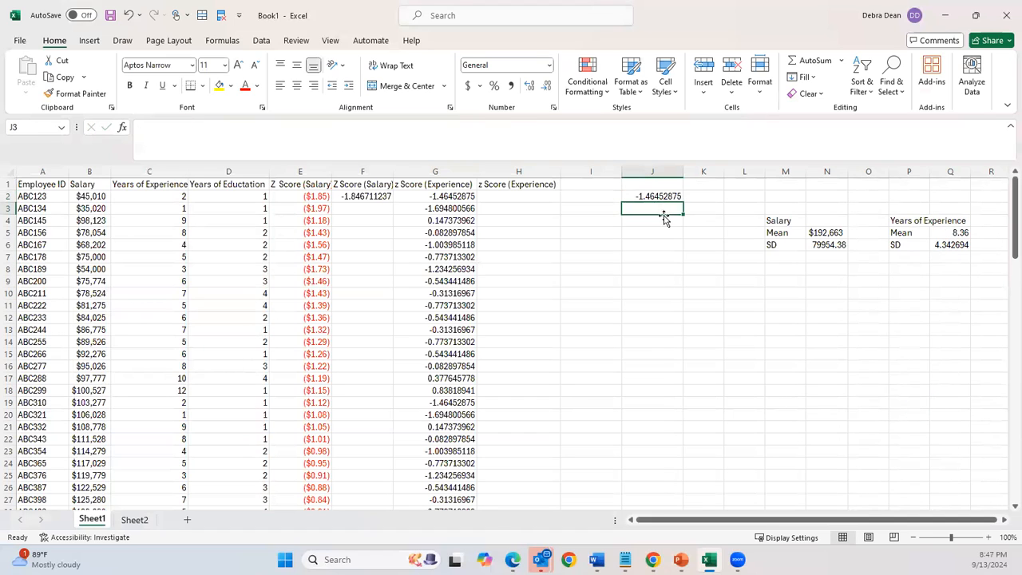
Undo the demonstration formula in J2 and check the salary STANDARDIZE formula in F2.
key("ctrl+z")
key("Up")
key("Left")
key("Left")
key("Down")
key("Left")
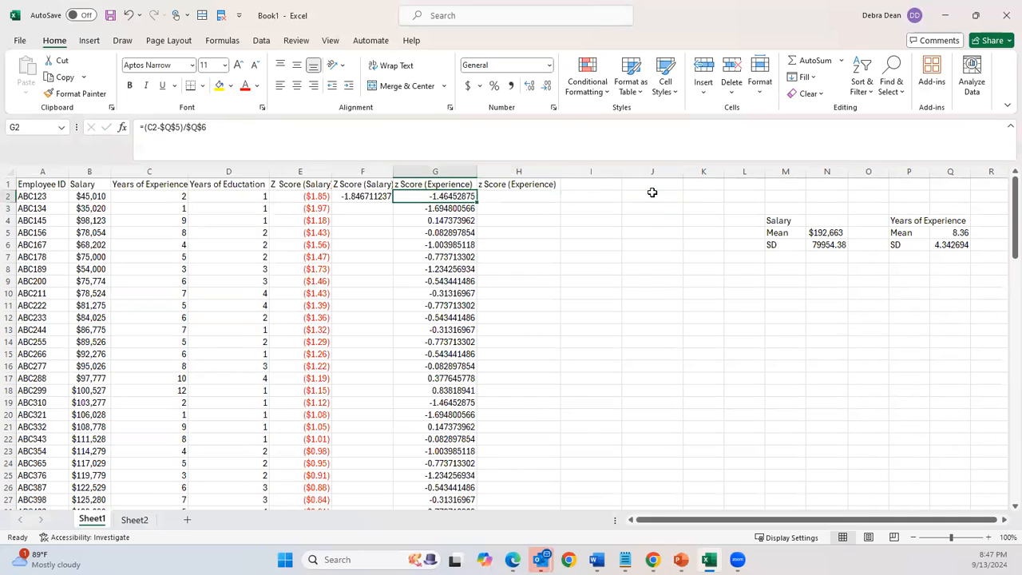
key("Left")
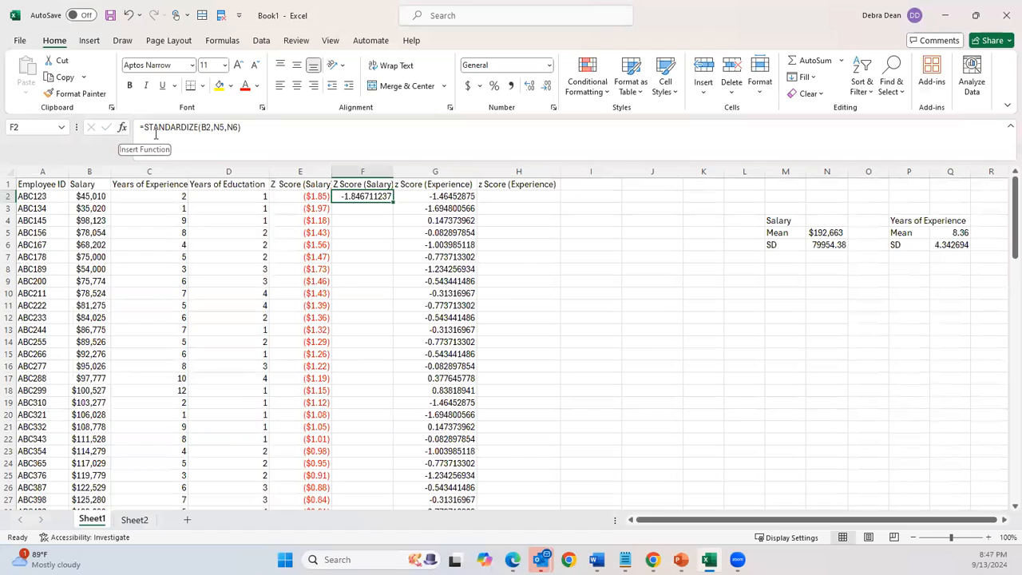
Search the function list for "standardize" and insert the STANDARDIZE function into H2.
left_click(503, 196)
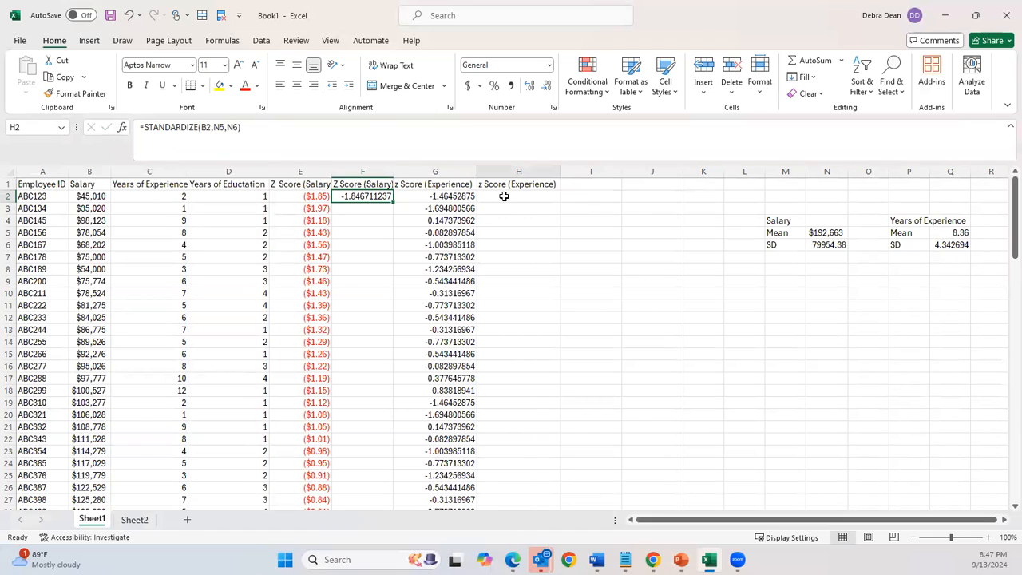
left_click(123, 128)
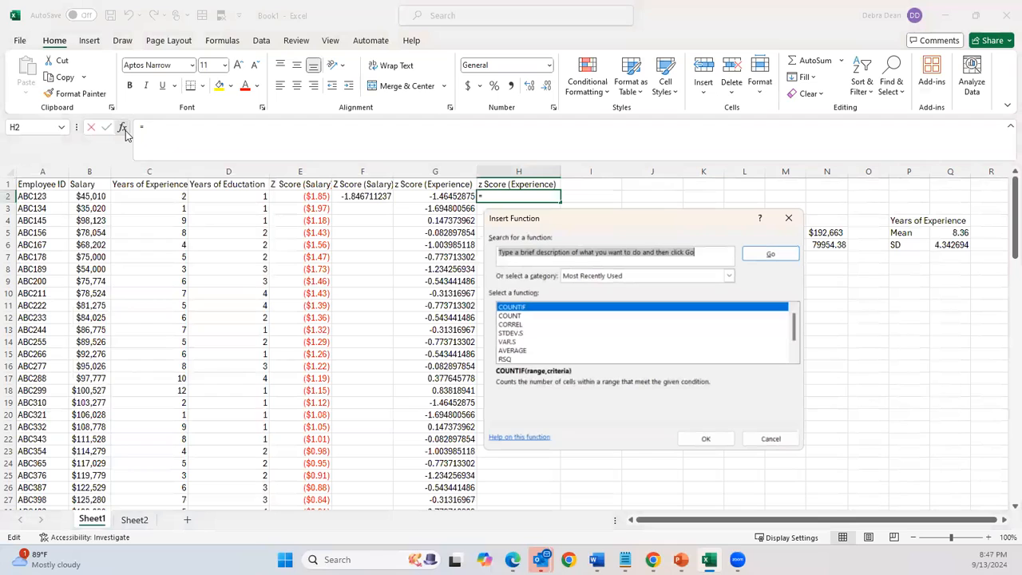
type("standardize")
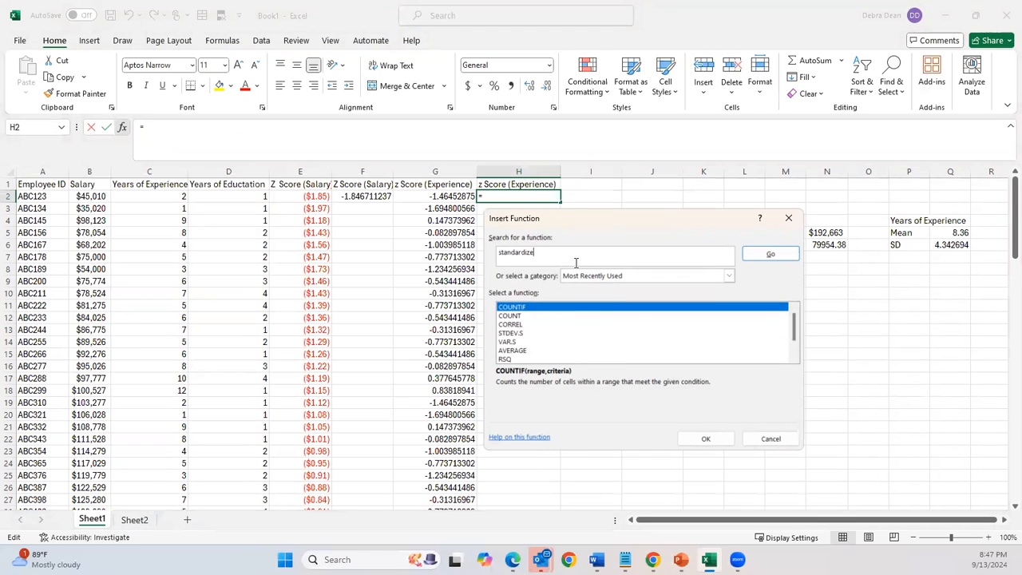
key("Return")
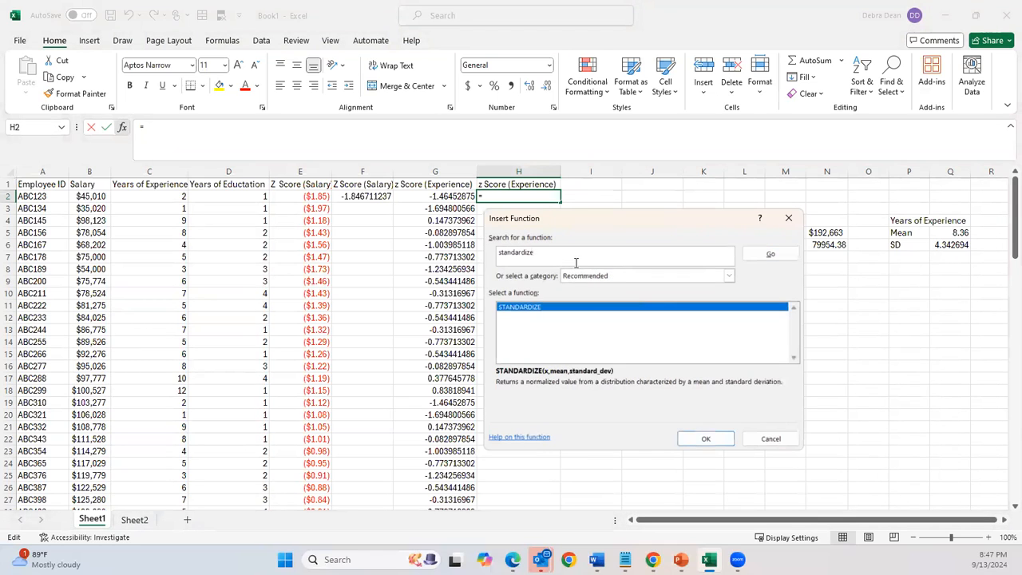
double_click(526, 308)
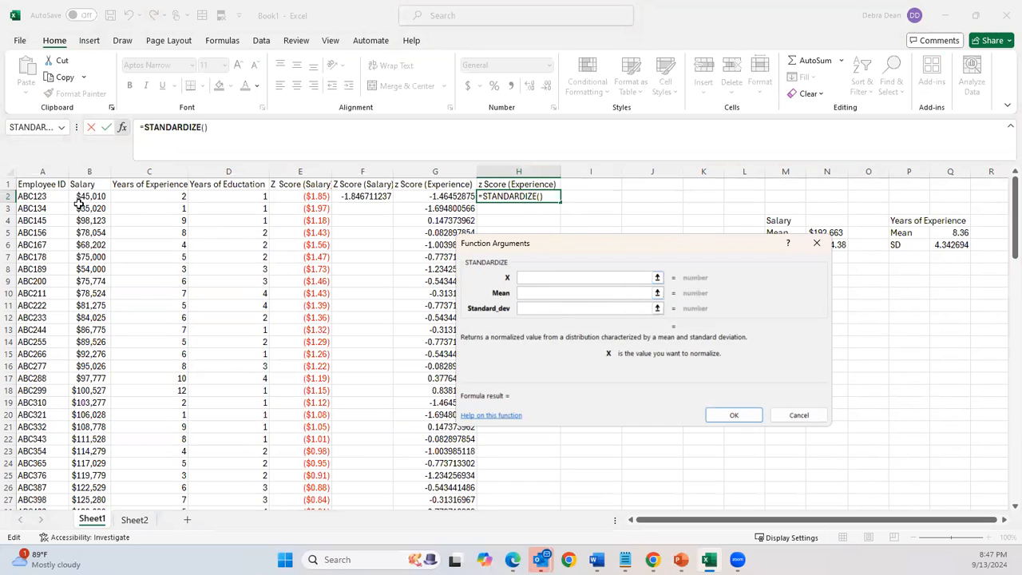
Set the STANDARDIZE arguments in H2 to X C2, Mean Q5 and Standard_dev Q6.
left_click(165, 197)
left_click(558, 293)
left_click(950, 232)
key("Tab")
left_click(946, 245)
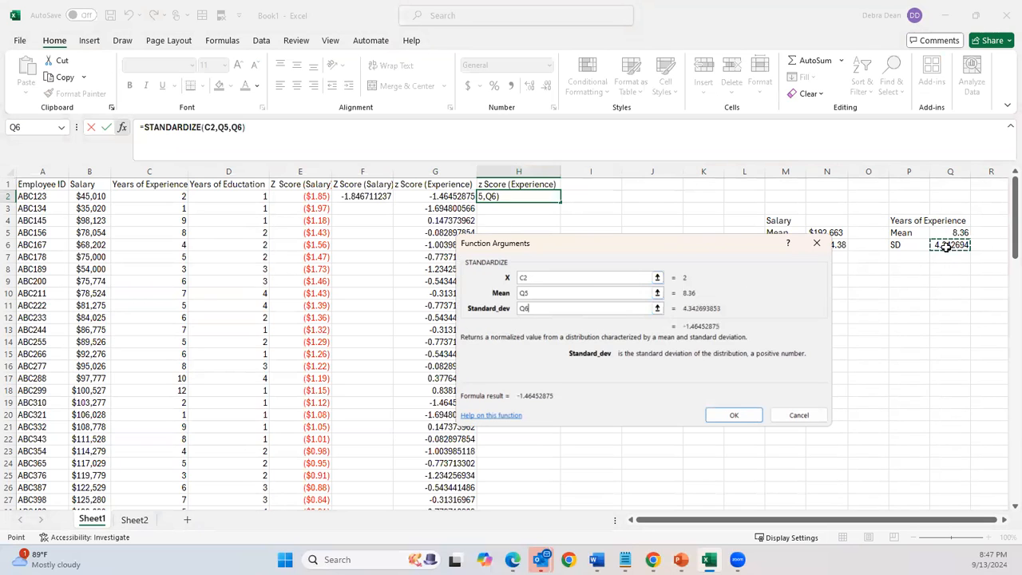
left_click(732, 417)
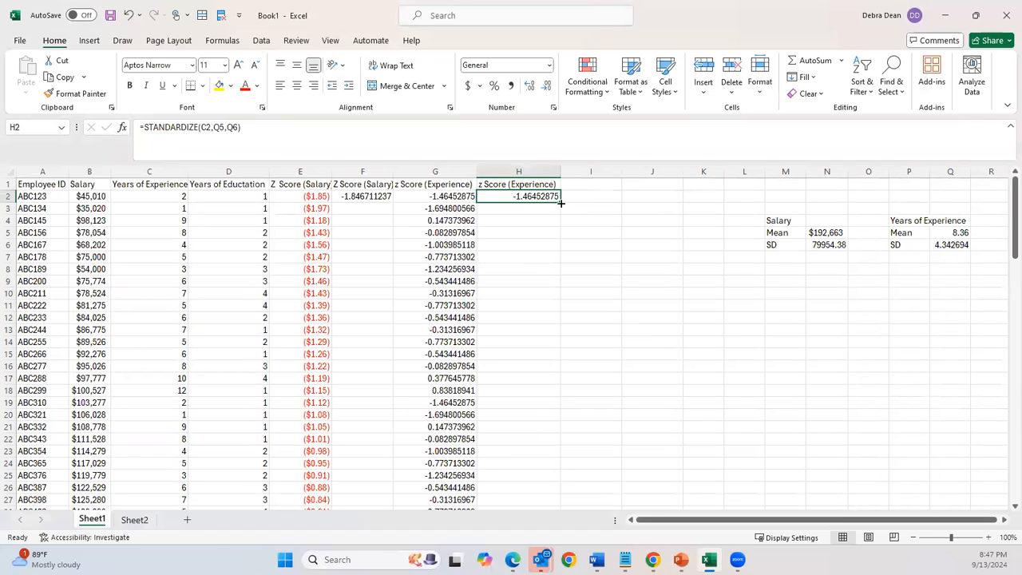
Try to fill the STANDARDIZE formula from H2 down to H7, and clear the filled cells H3 to H7.
left_click_drag(560, 203, 566, 265)
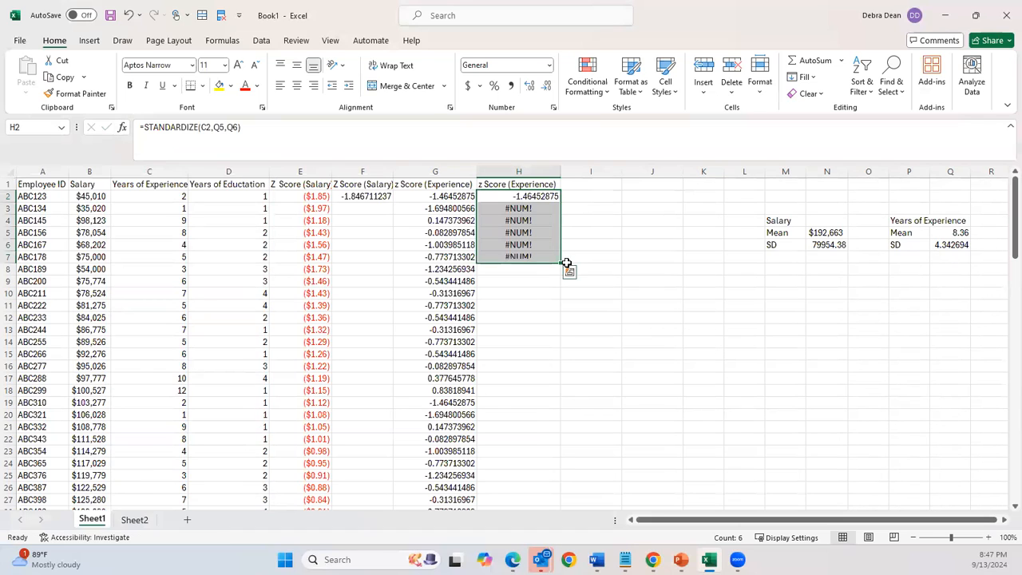
left_click(516, 210)
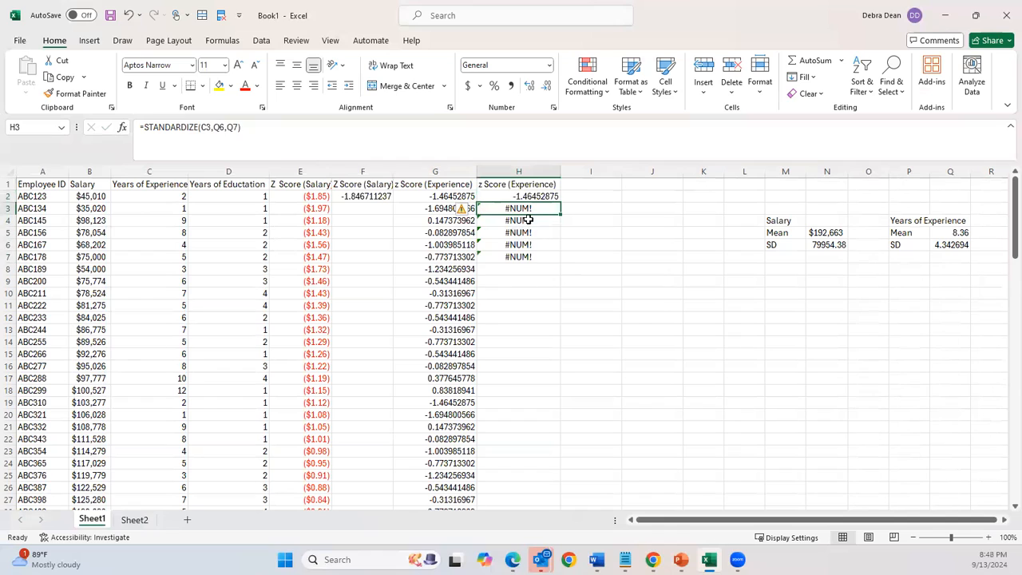
left_click_drag(529, 212, 527, 257)
key("Delete")
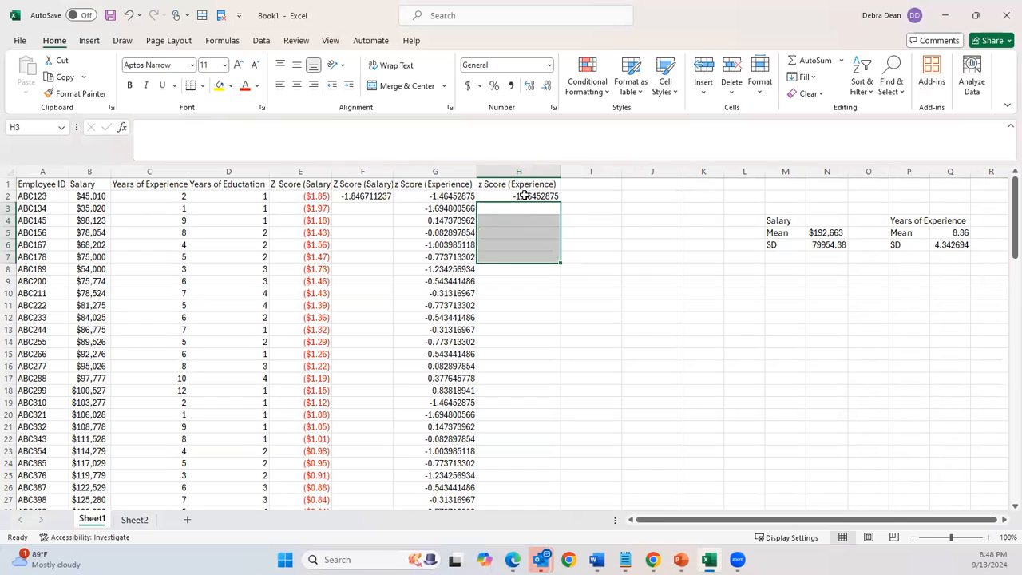
Make the mean and SD references in H2 absolute so the formula reads =STANDARDIZE(C2,$Q$5,$Q$6).
left_click(529, 195)
left_click(206, 127)
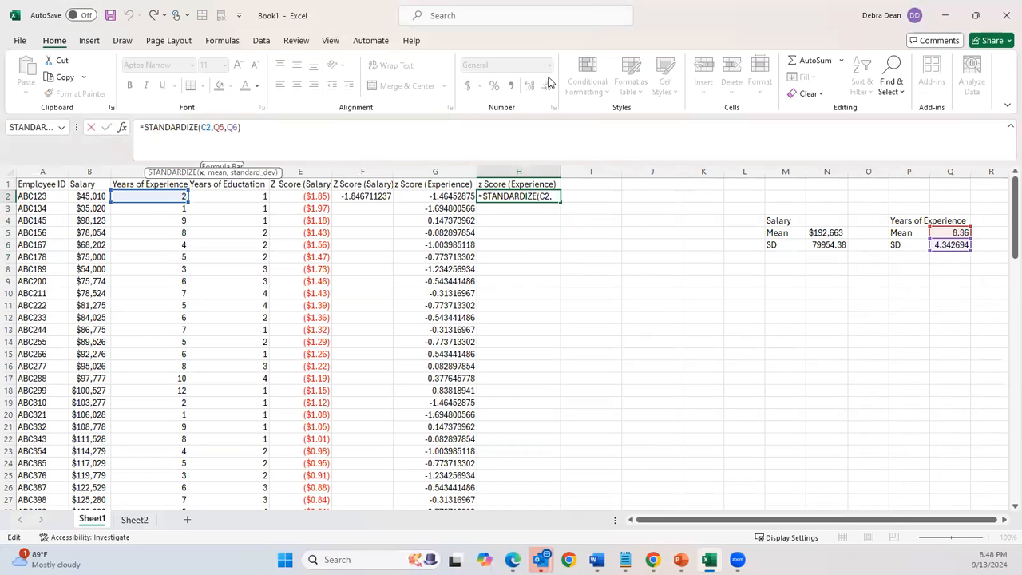
key("Right")
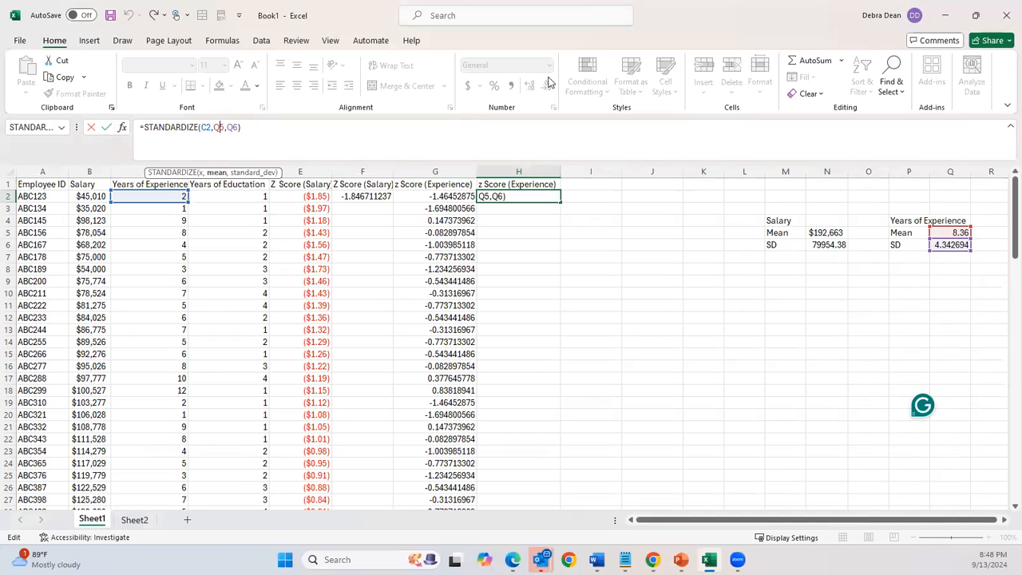
type("$")
key("Left")
type("$")
key("Right")
key("Right")
type("$")
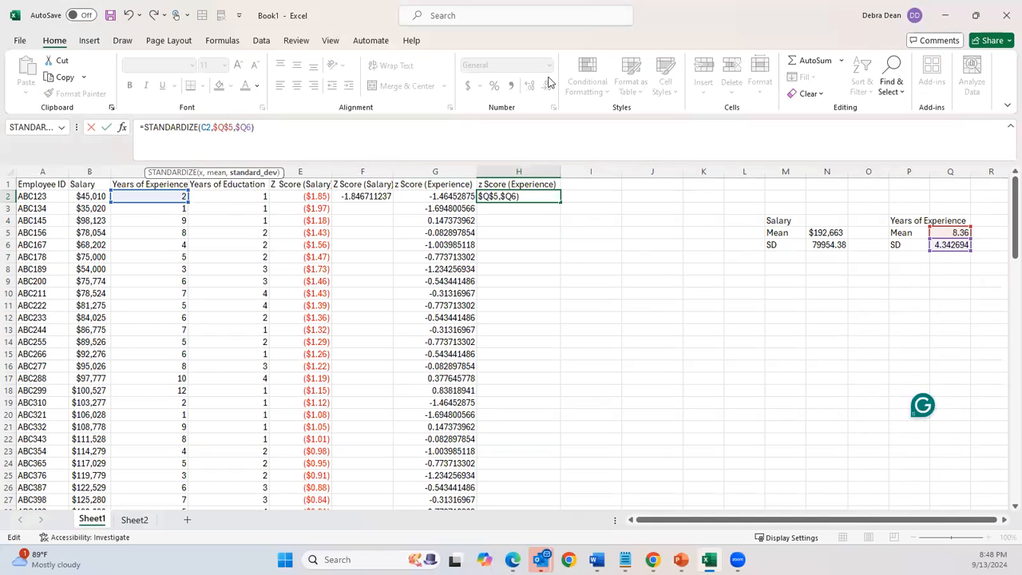
key("Right")
type("$")
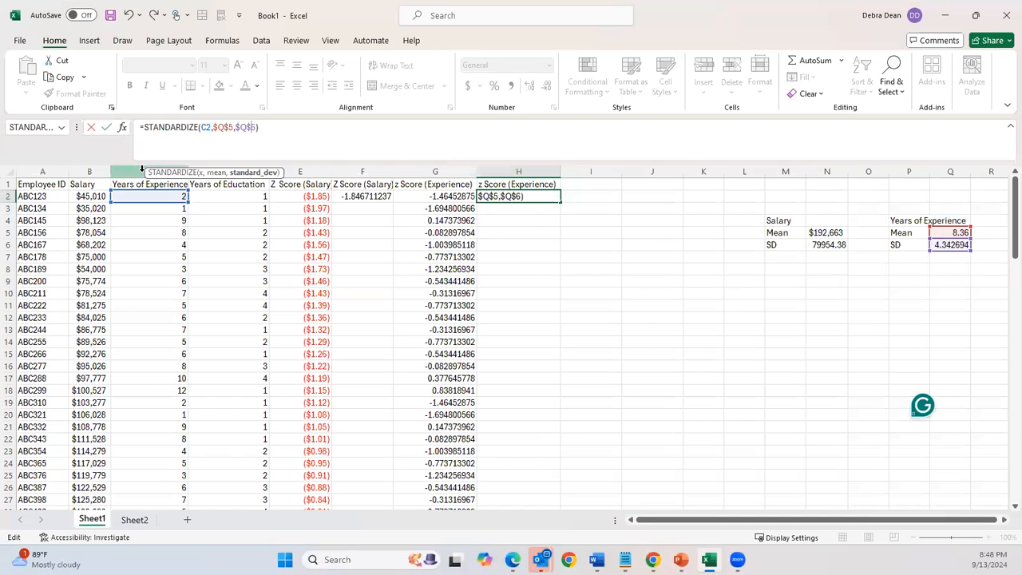
key("Return")
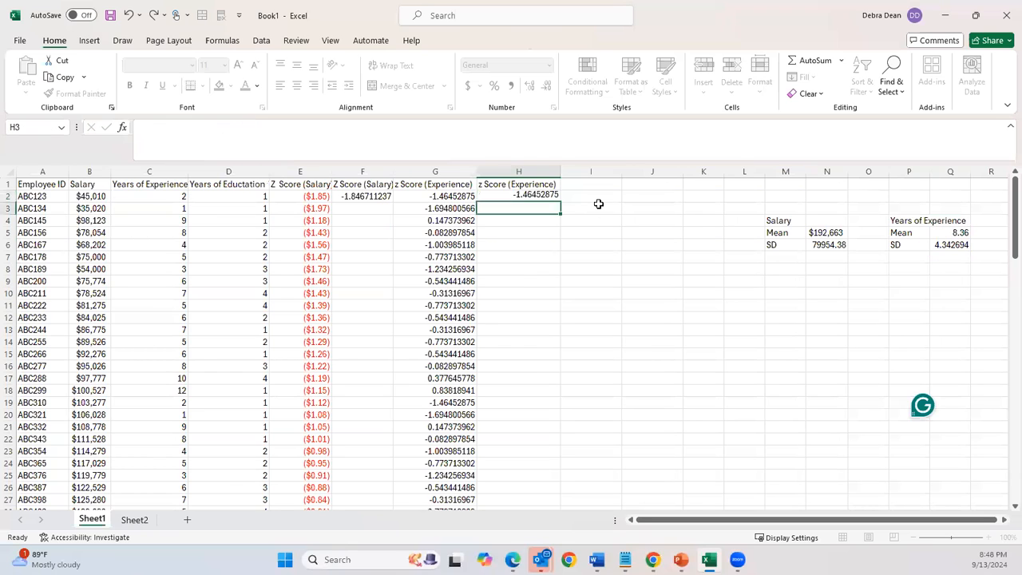
Fill the experience STANDARDIZE formula from H2 down to the last employee row, H101.
left_click(546, 196)
left_click_drag(560, 206, 522, 469)
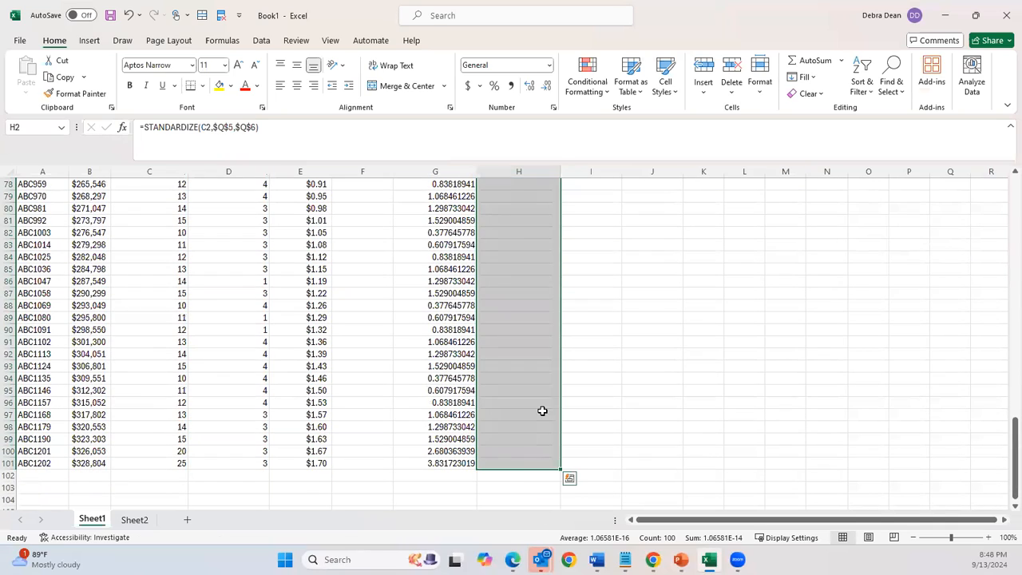
scroll(404, 370, "up", 20)
scroll(404, 369, "up", 5)
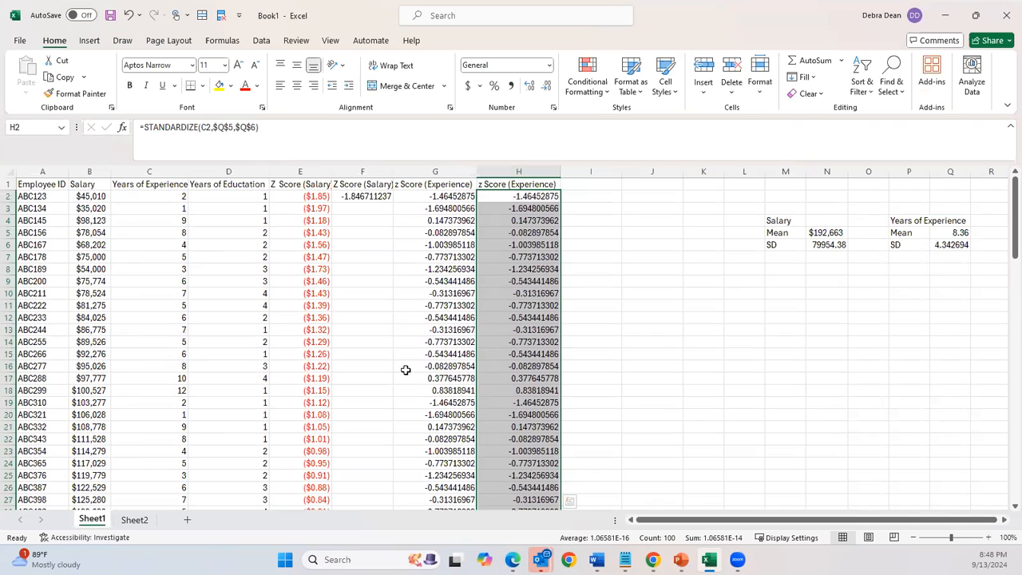
Review the salary formula's arguments in F2 and make its mean and SD references absolute: =STANDARDIZE(B2,$N$5,$N$6).
left_click(360, 196)
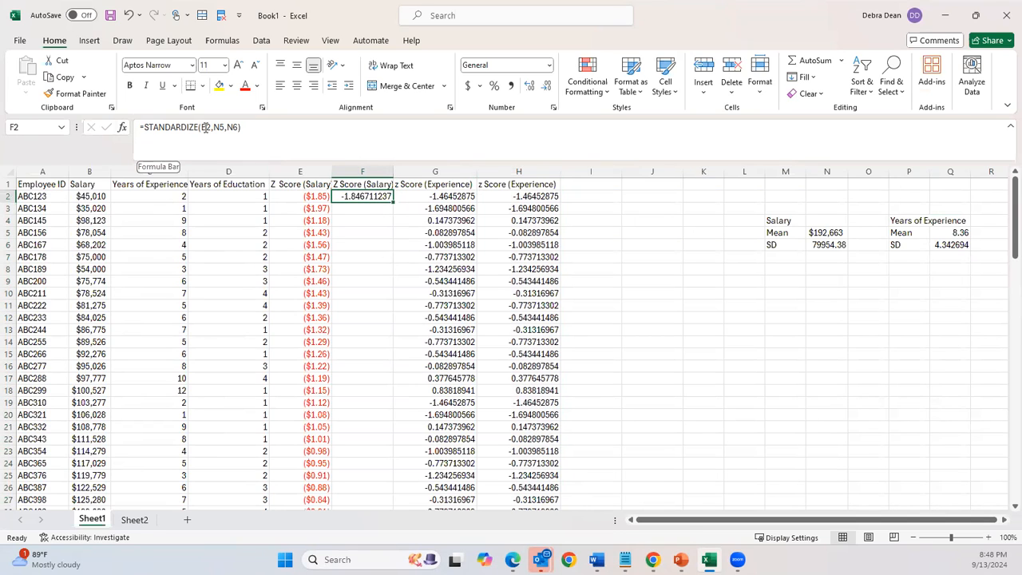
double_click(345, 198)
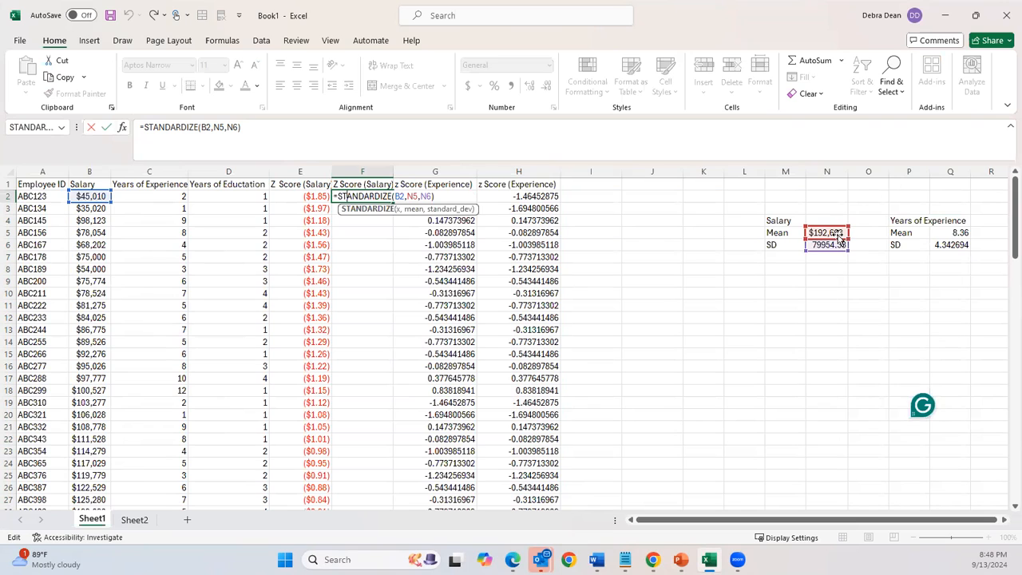
left_click(122, 126)
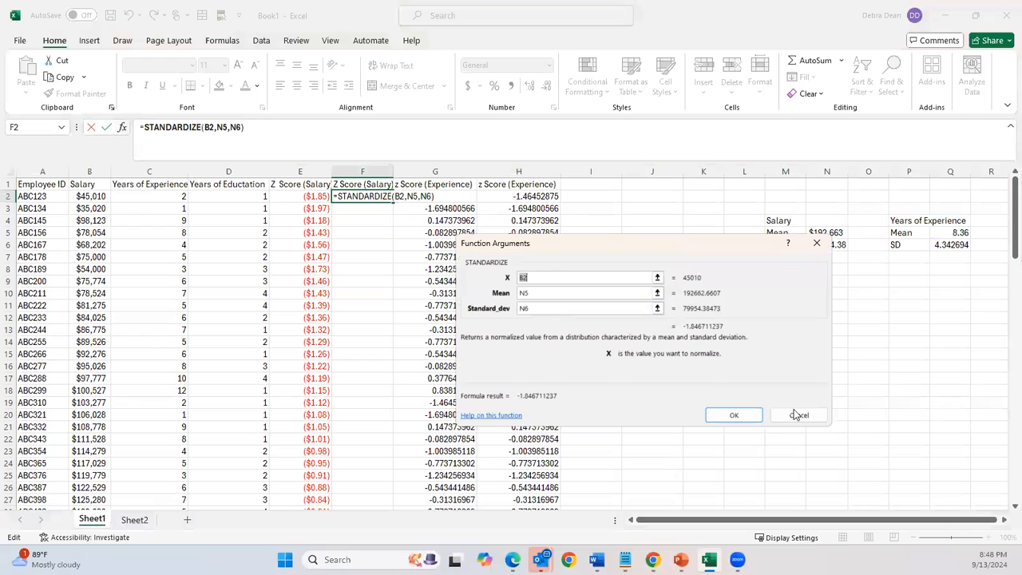
left_click(755, 412)
left_click(214, 129)
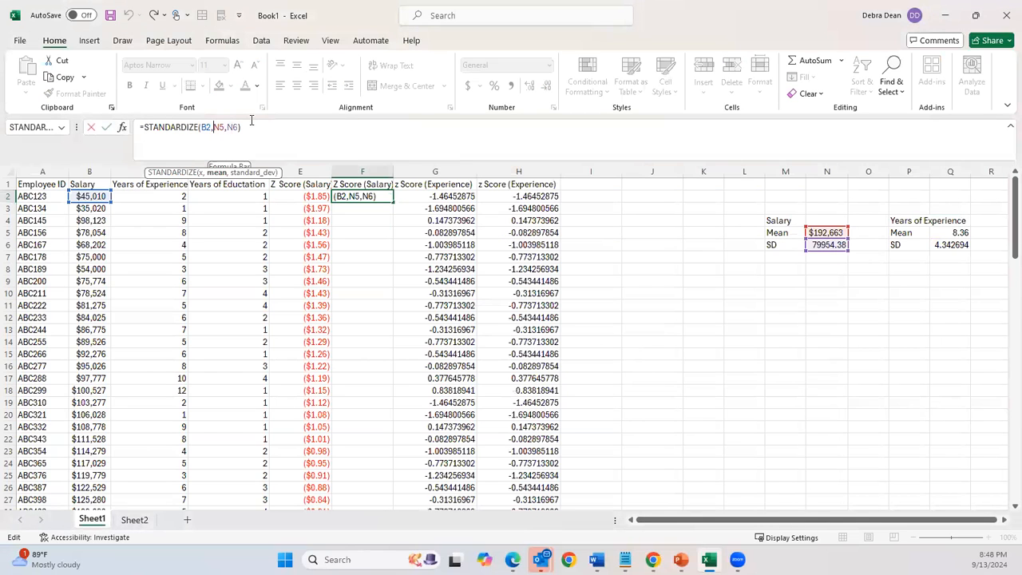
type("$")
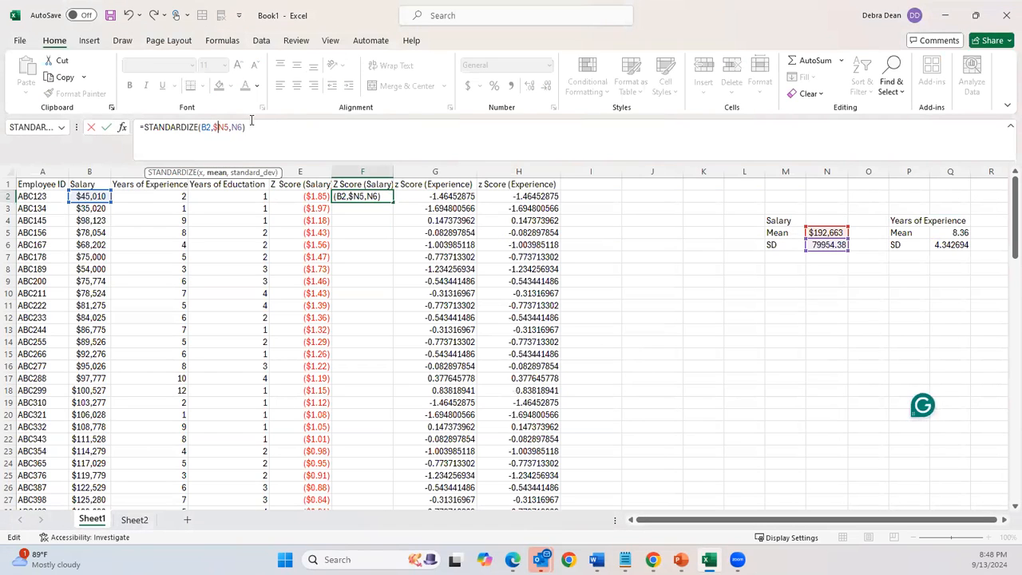
key("Right")
type("$")
key("Right")
key("Right")
type("$")
key("Right")
type("$")
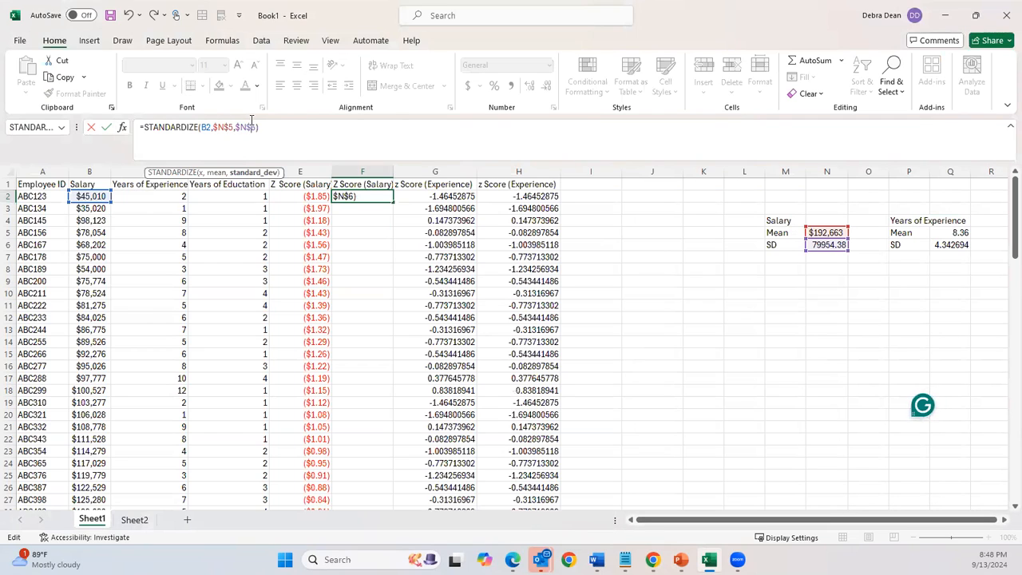
key("Return")
left_click(361, 198)
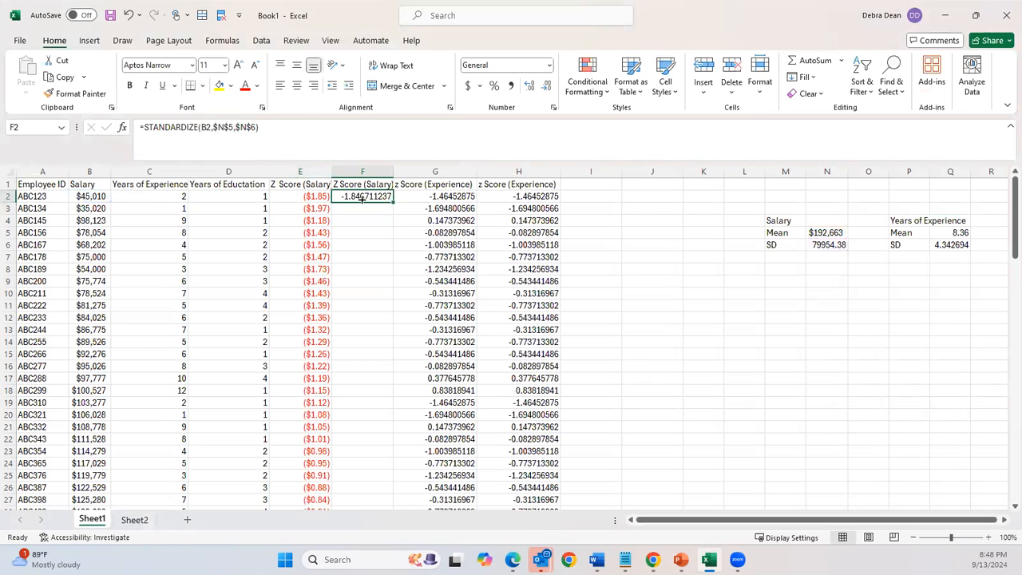
Fill the salary STANDARDIZE formula from F2 down to the last employee row, F101.
left_click_drag(392, 203, 365, 492)
scroll(348, 311, "up", 20)
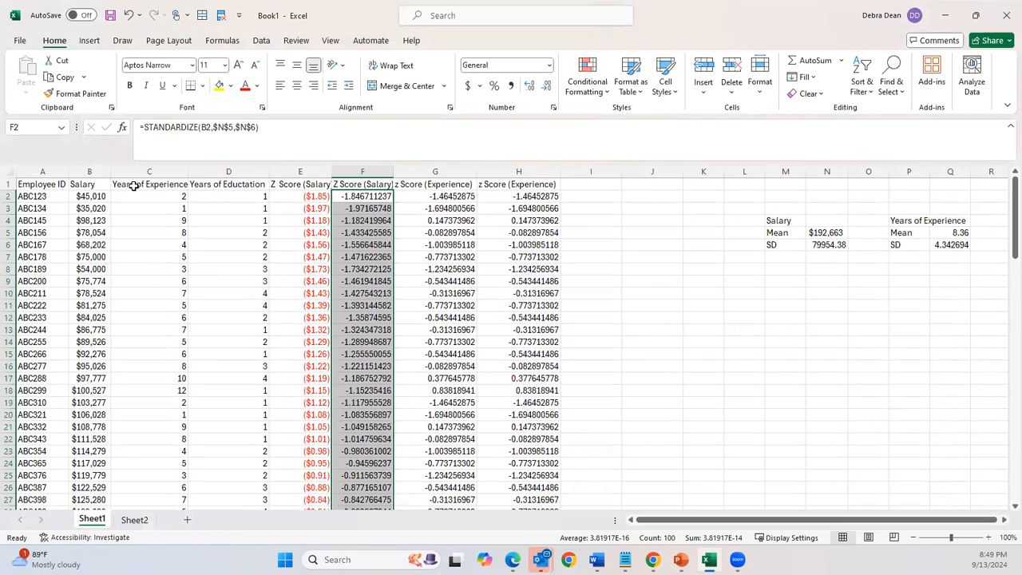
Add filters to the header row of columns A through H.
left_click(8, 170)
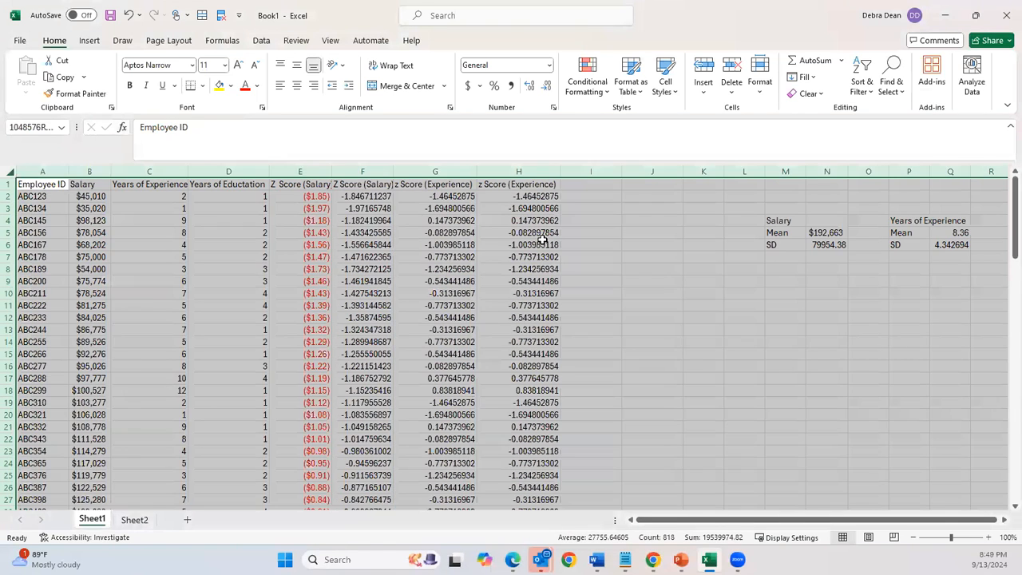
left_click_drag(519, 171, 42, 171)
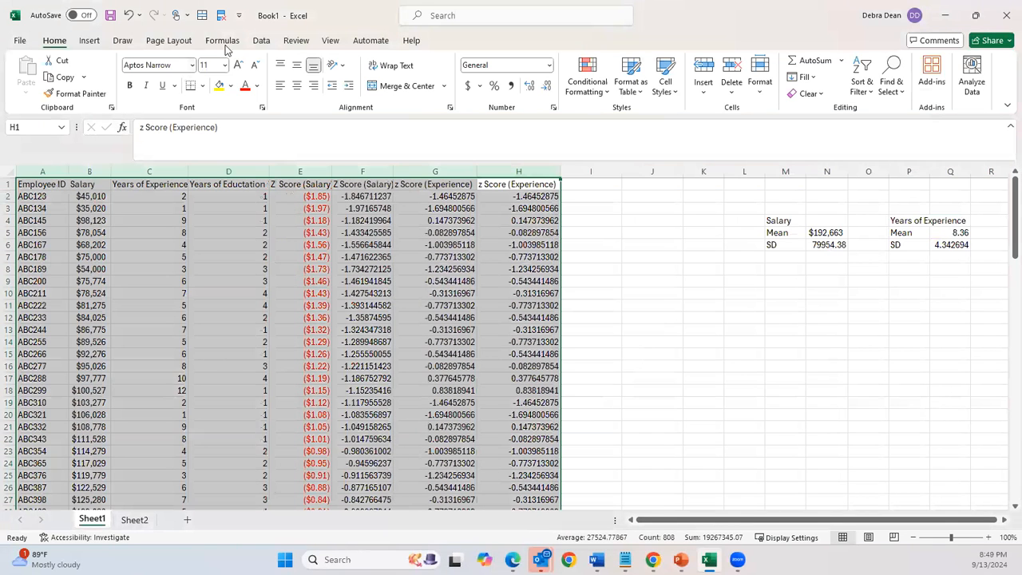
left_click(262, 40)
left_click(557, 70)
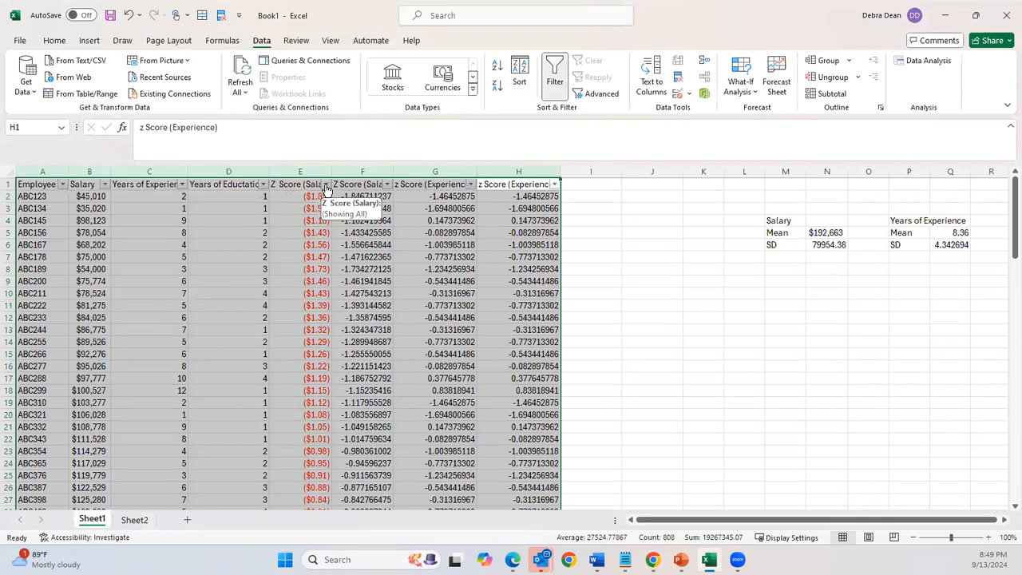
Filter the salary z scores in column E to values less than 0 and look through the matching employees.
left_click(326, 183)
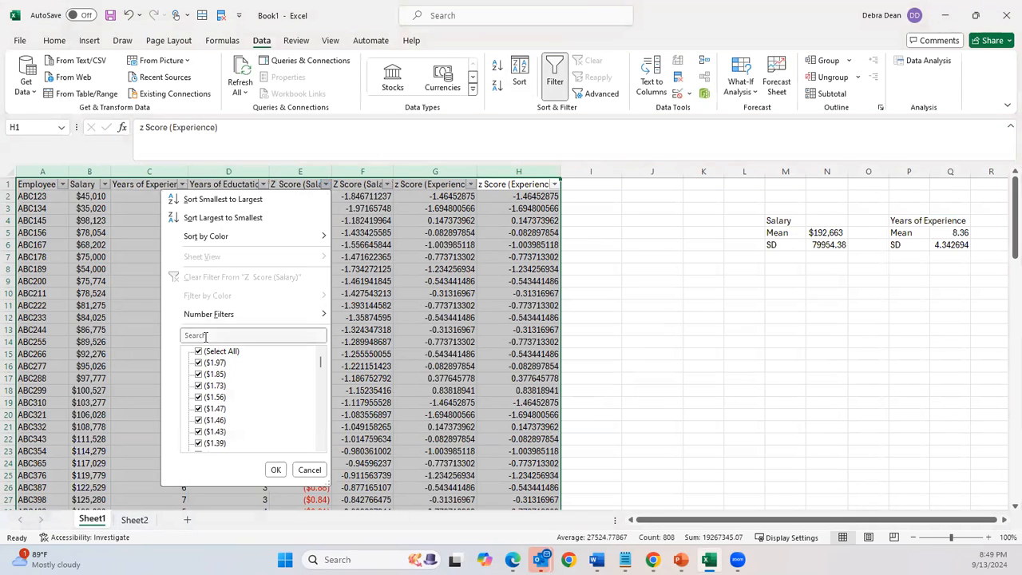
mouse_move(226, 317)
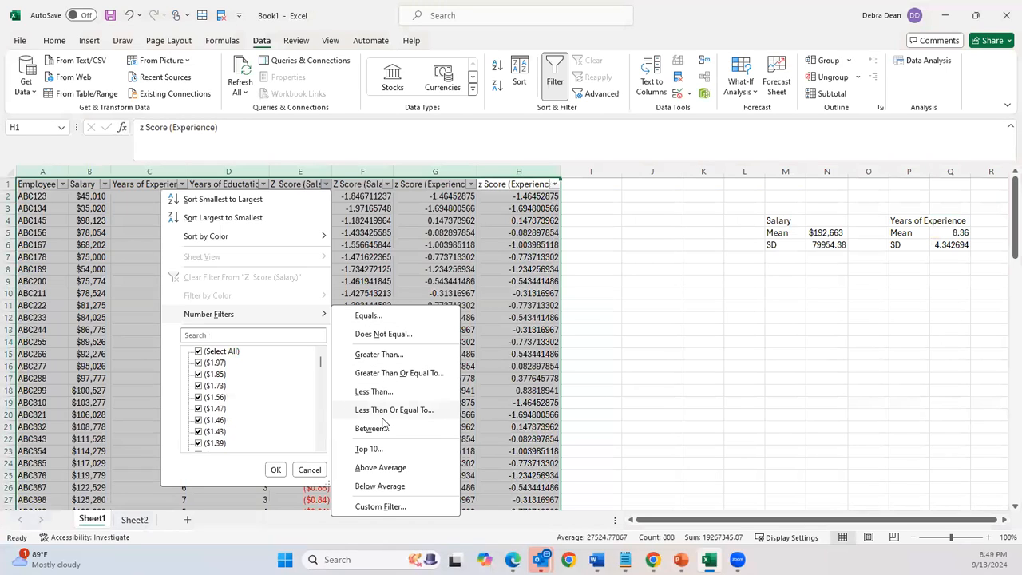
left_click(382, 393)
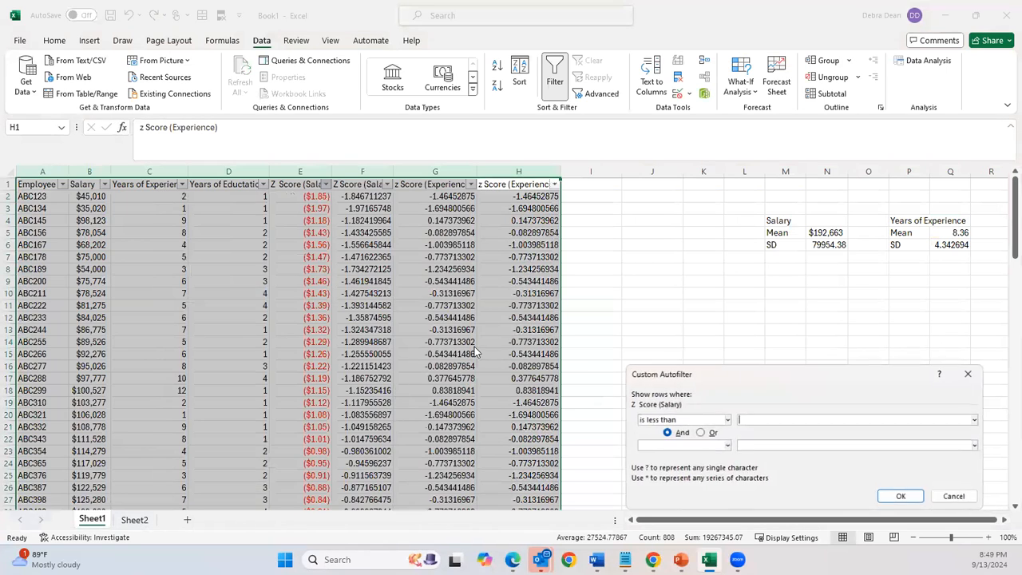
left_click(745, 417)
type("0")
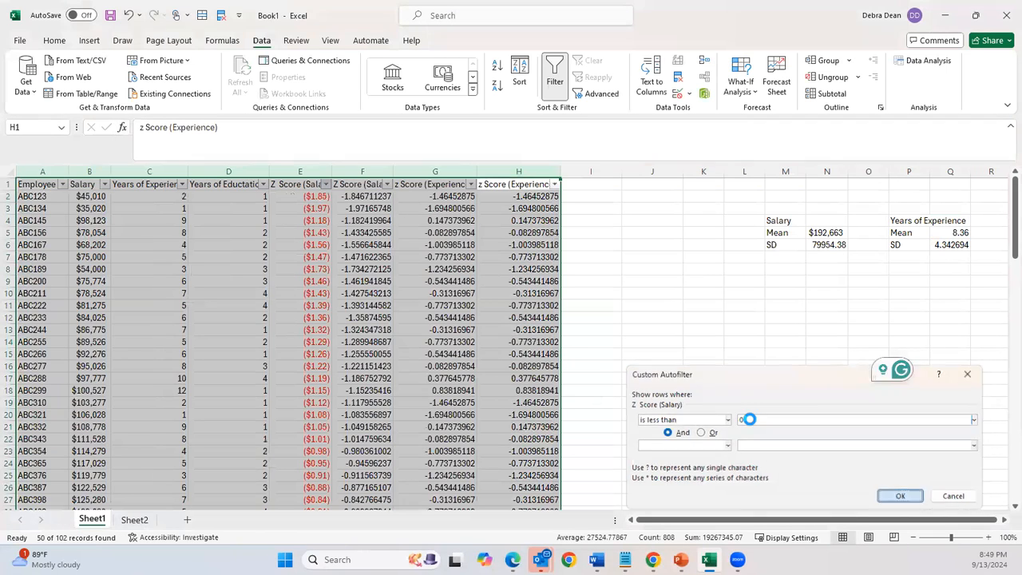
key("Return")
scroll(308, 232, "down", 15)
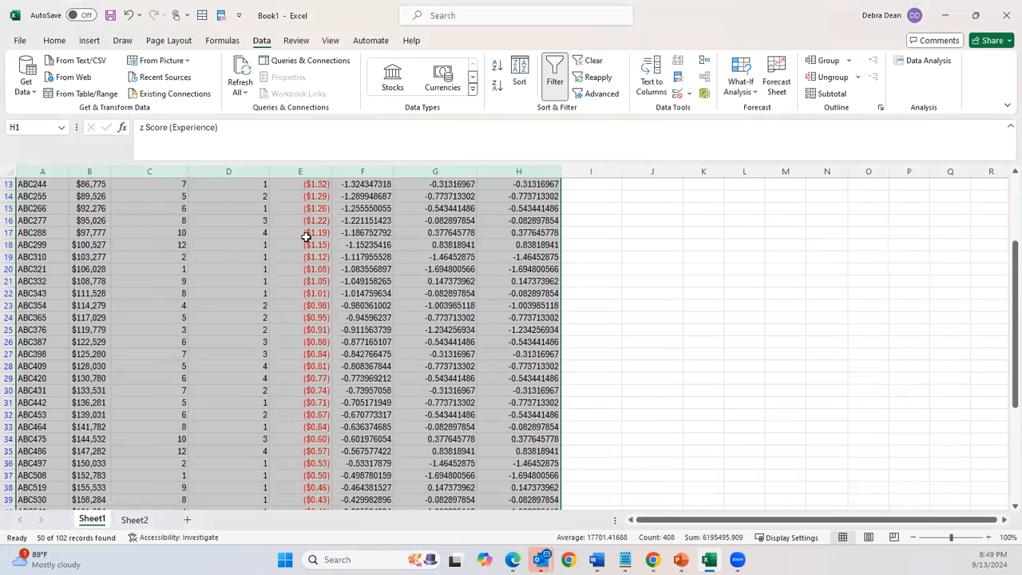
scroll(231, 287, "up", 1)
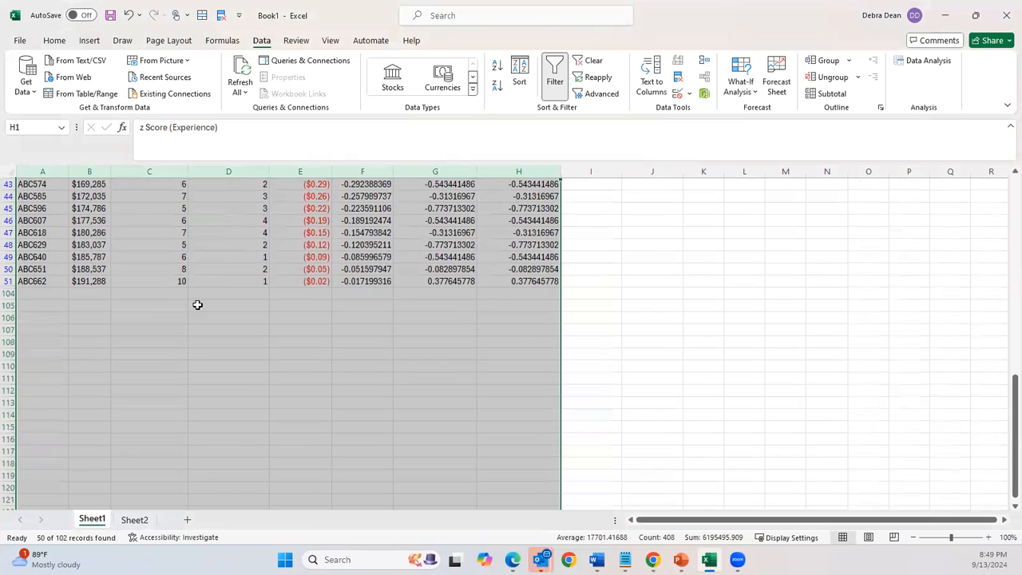
scroll(324, 331, "up", 14)
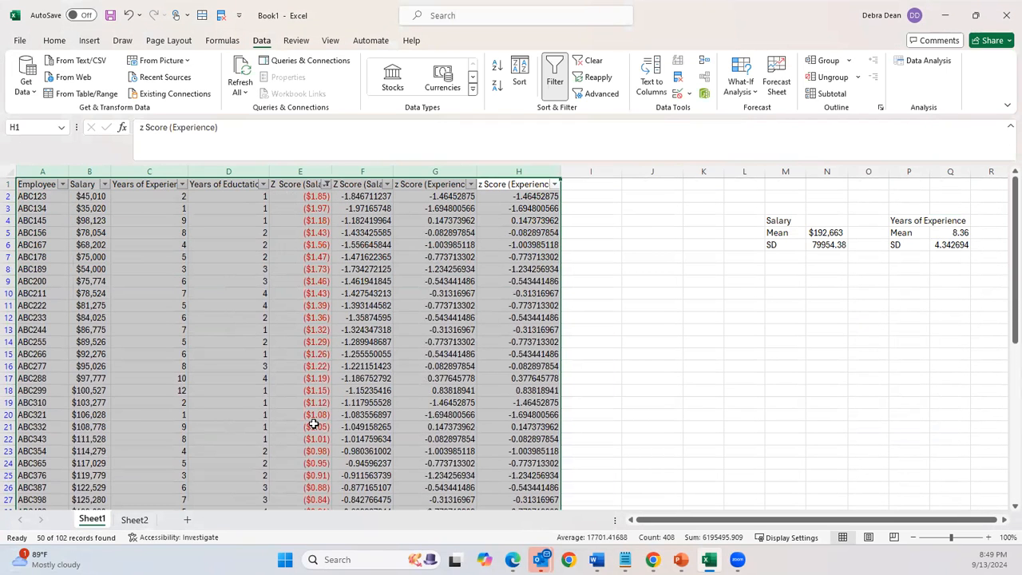
Filter the column E salary z scores to values greater than 0, review the matching employees, and clear the filter.
left_click(326, 184)
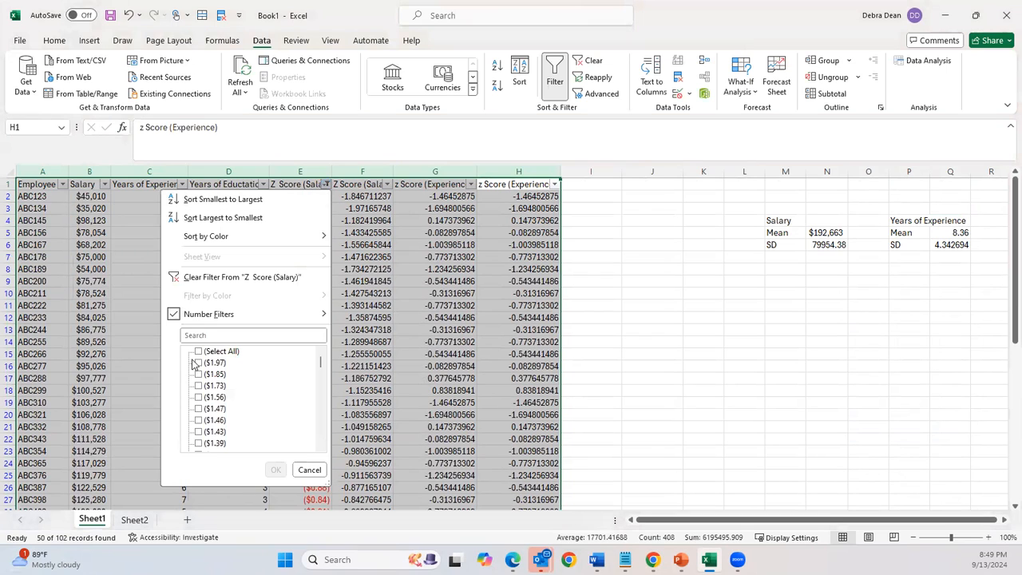
mouse_move(175, 320)
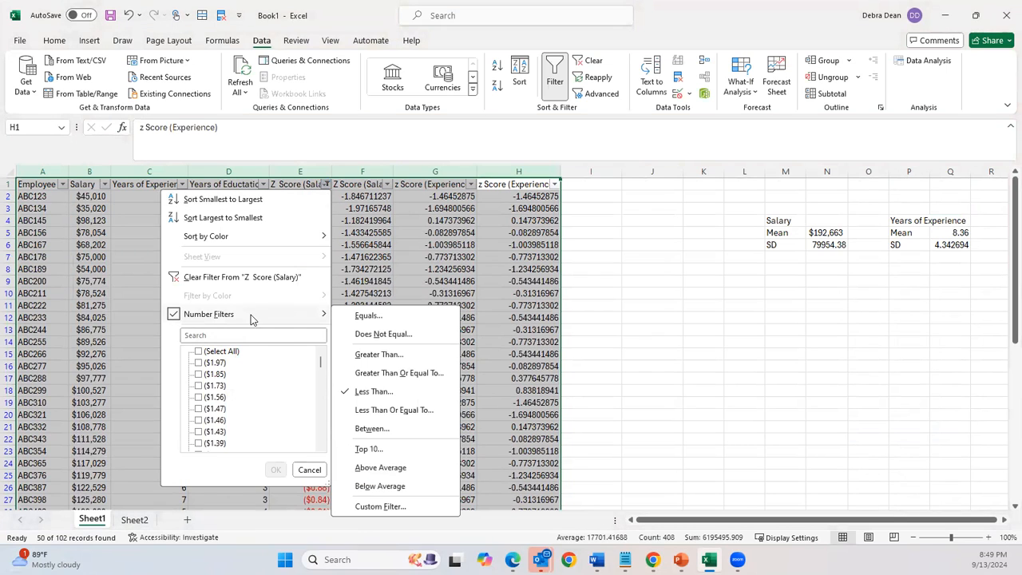
left_click(378, 353)
left_click(755, 418)
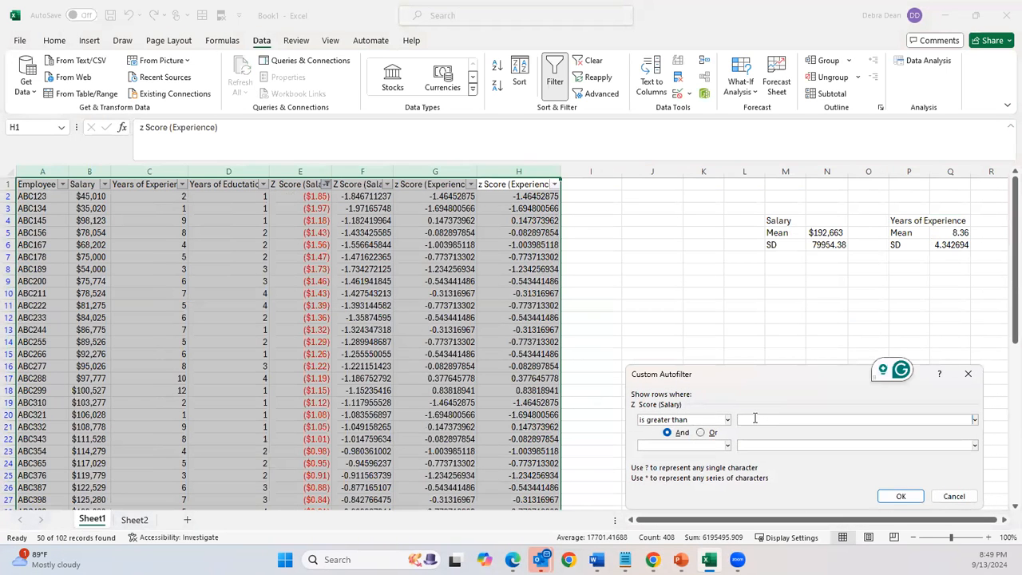
type("0")
left_click(901, 496)
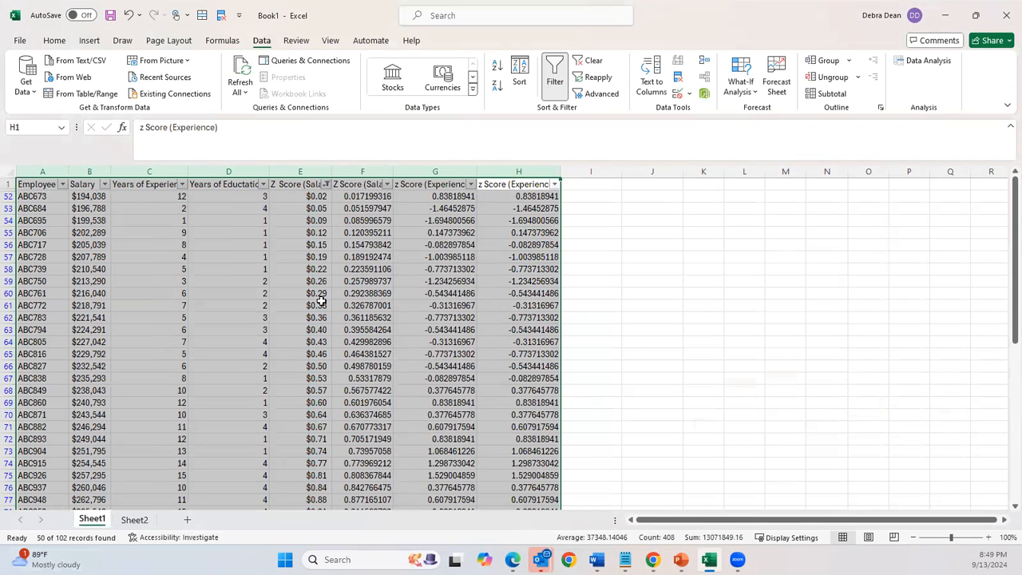
scroll(307, 395, "down", 14)
scroll(302, 383, "up", 8)
scroll(300, 372, "up", 6)
left_click(599, 61)
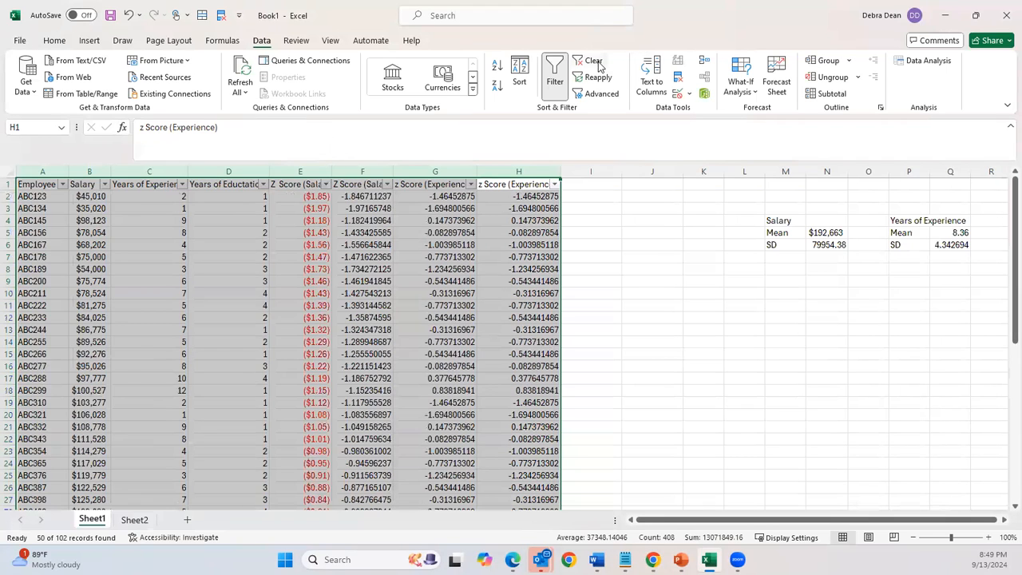
Try to filter the column E salary z scores by searching for 0, and check the listed rows.
left_click(326, 184)
left_click(223, 336)
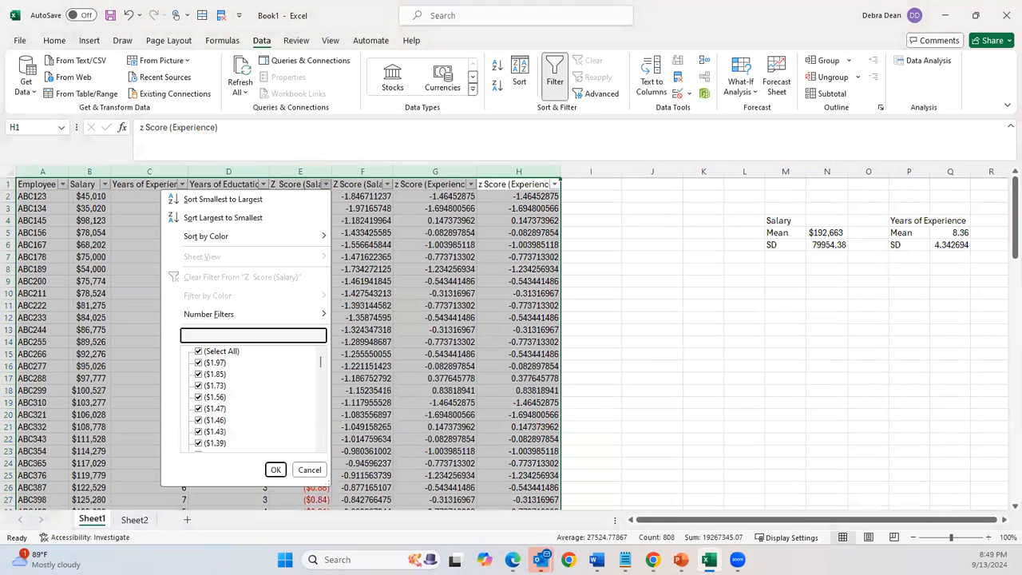
type("0")
key("Return")
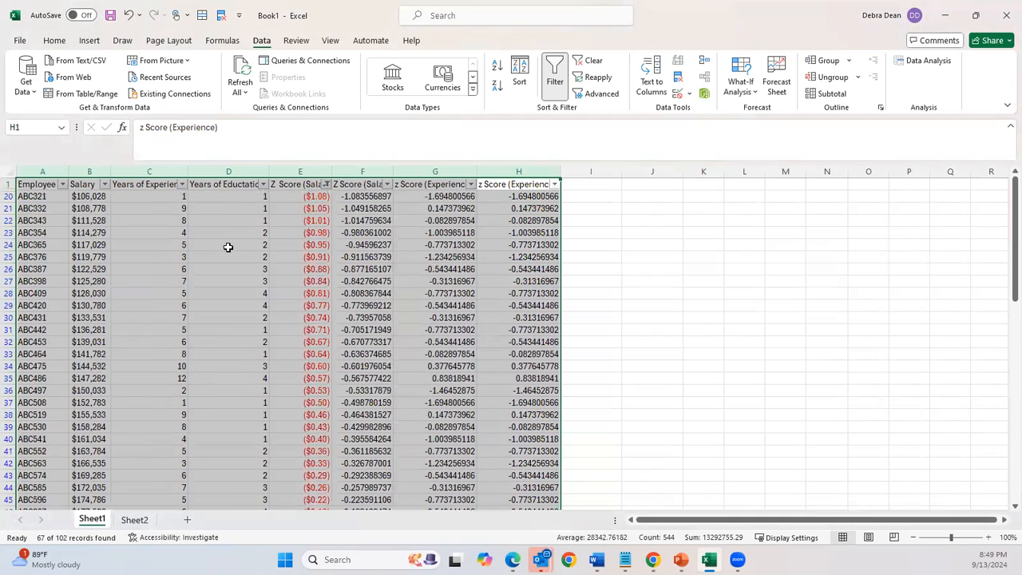
scroll(279, 250, "down", 2)
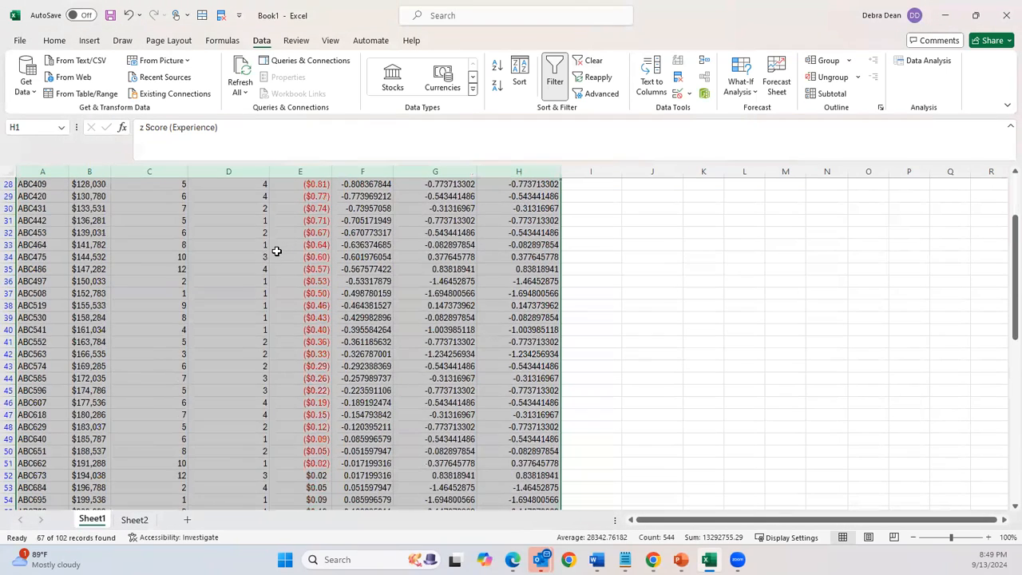
scroll(277, 250, "up", 2)
Filter the column E salary z scores to only ($0.02) and $0.02, and clear the filter after viewing the rows.
left_click(327, 183)
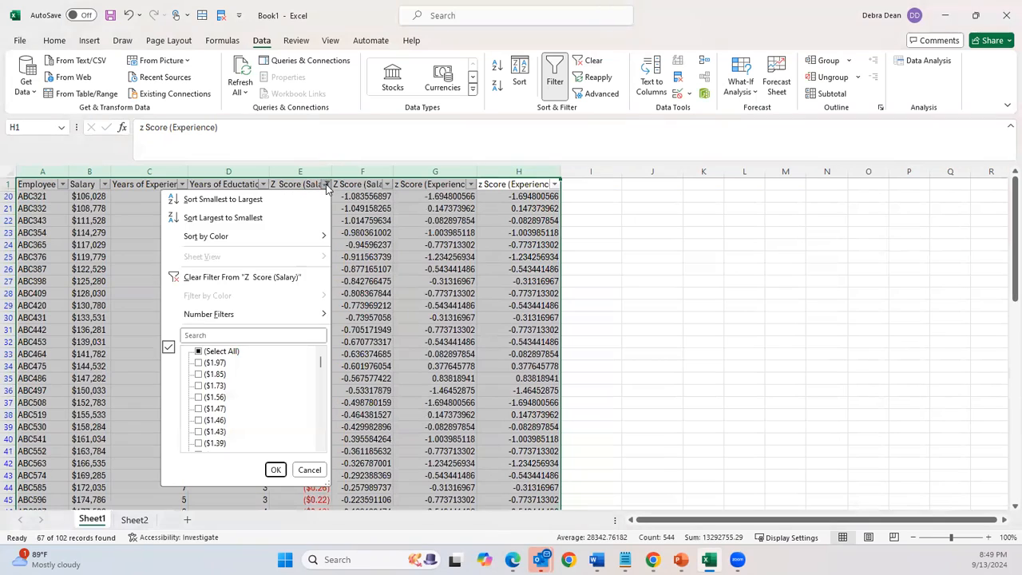
scroll(222, 375, "down", 4)
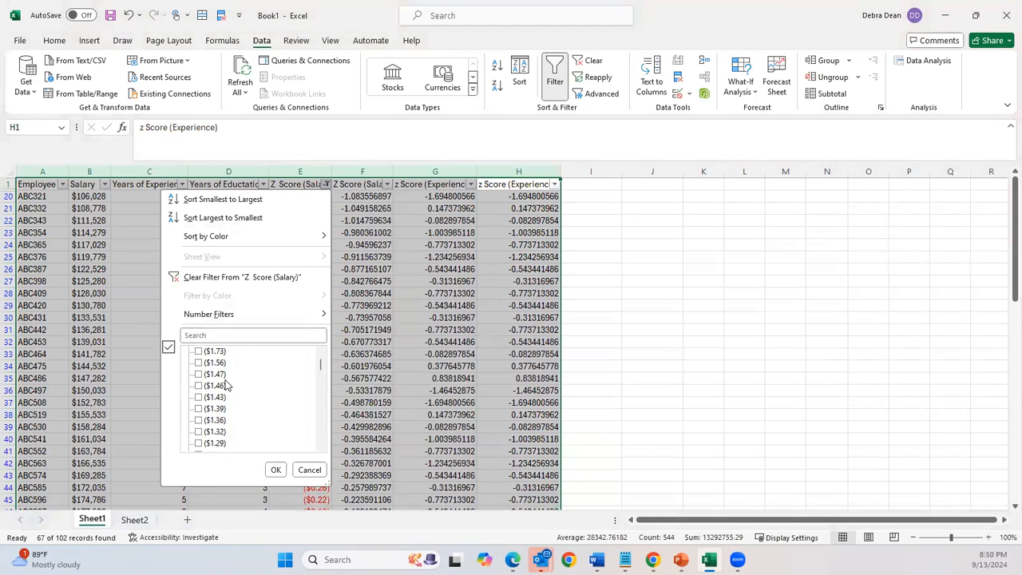
scroll(222, 382, "up", 4)
left_click(198, 352)
left_click(198, 352)
scroll(224, 383, "down", 5)
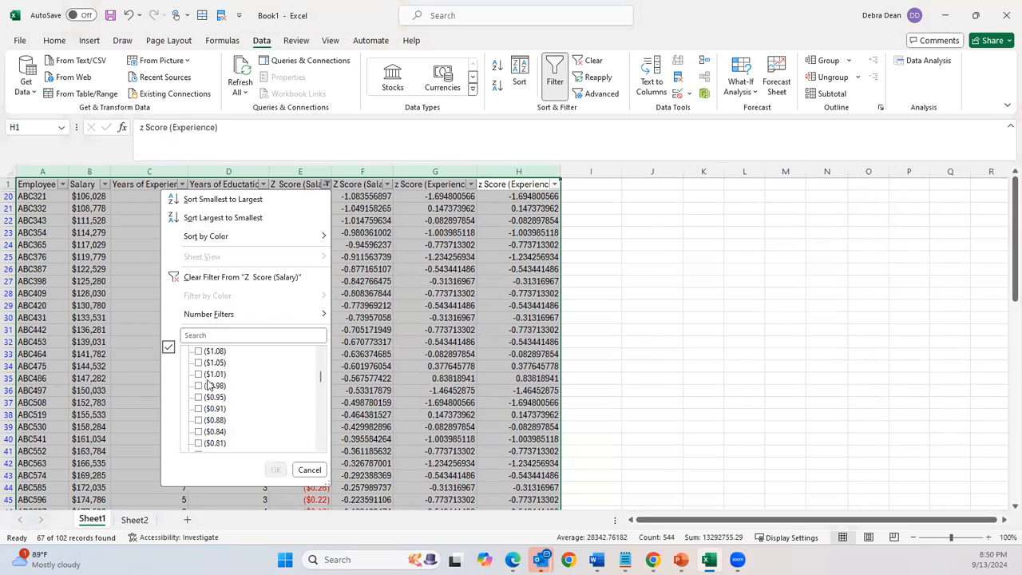
scroll(217, 395, "down", 10)
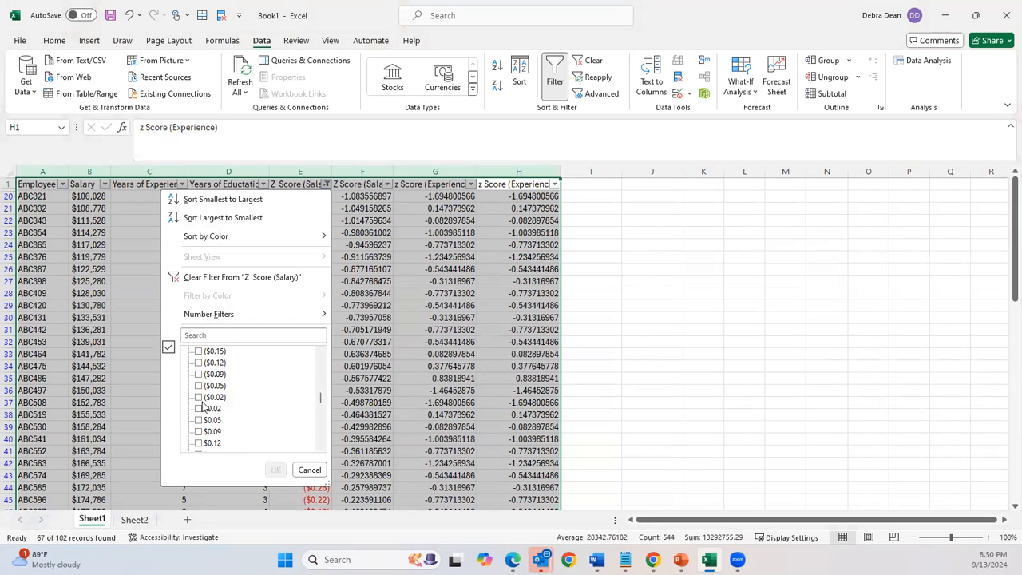
left_click(198, 397)
left_click(198, 409)
left_click(275, 470)
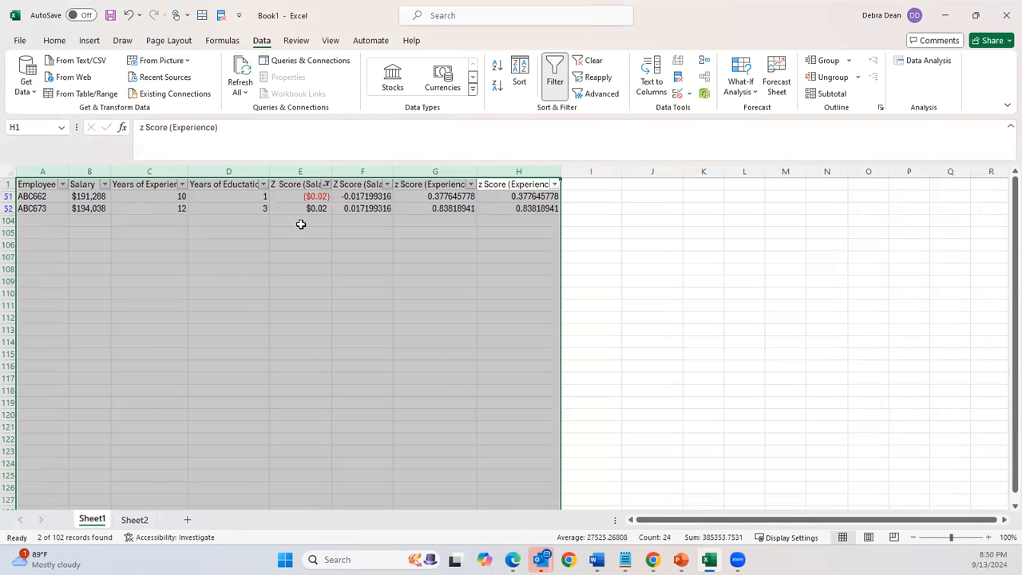
left_click(592, 61)
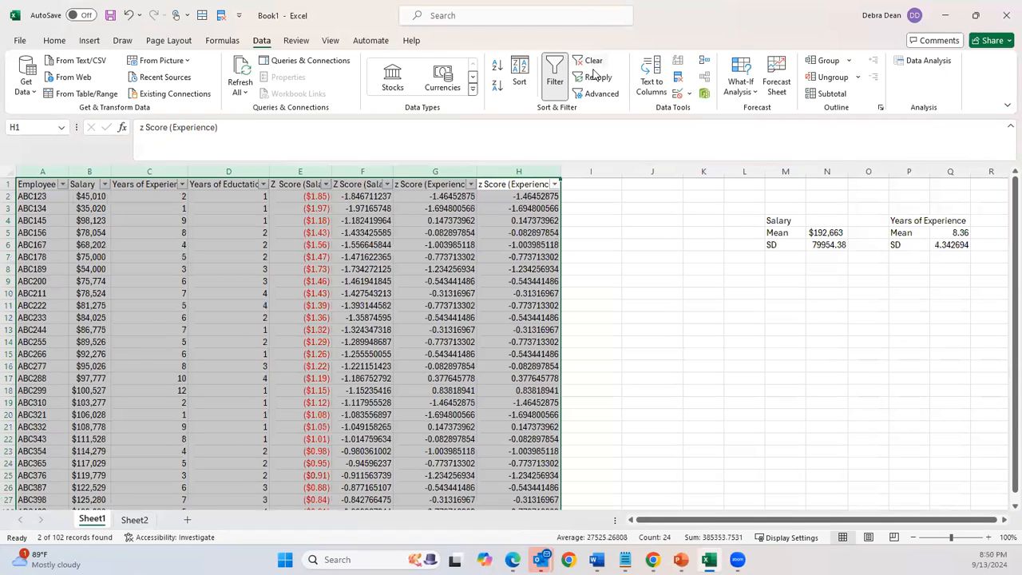